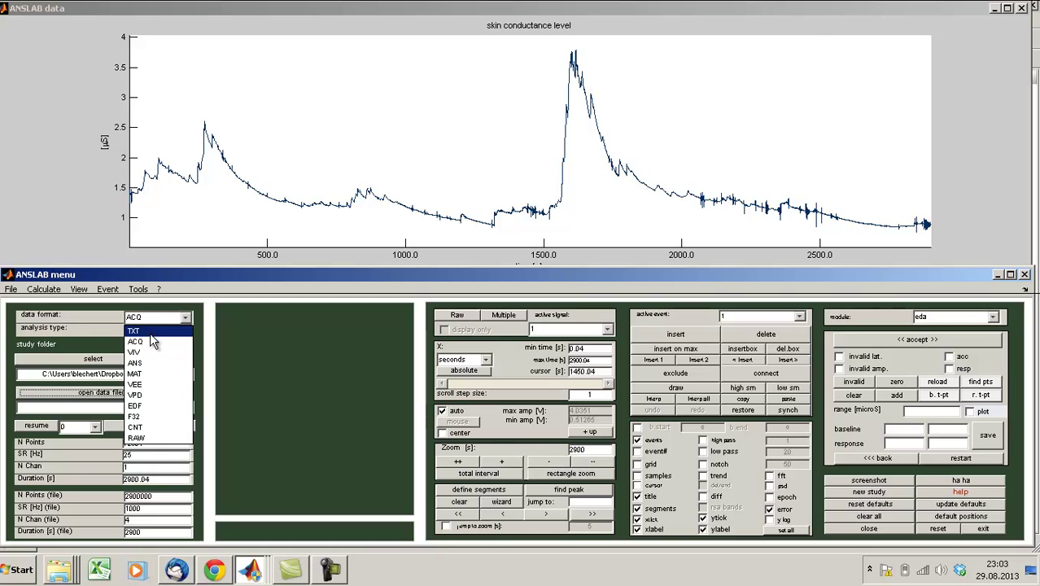
Set the data format to ACQ and the analysis type to eda, keeping the current EXM study folder
{"action": "left_click", "coordinate": [149, 340]}
{"action": "left_click", "coordinate": [153, 331]}
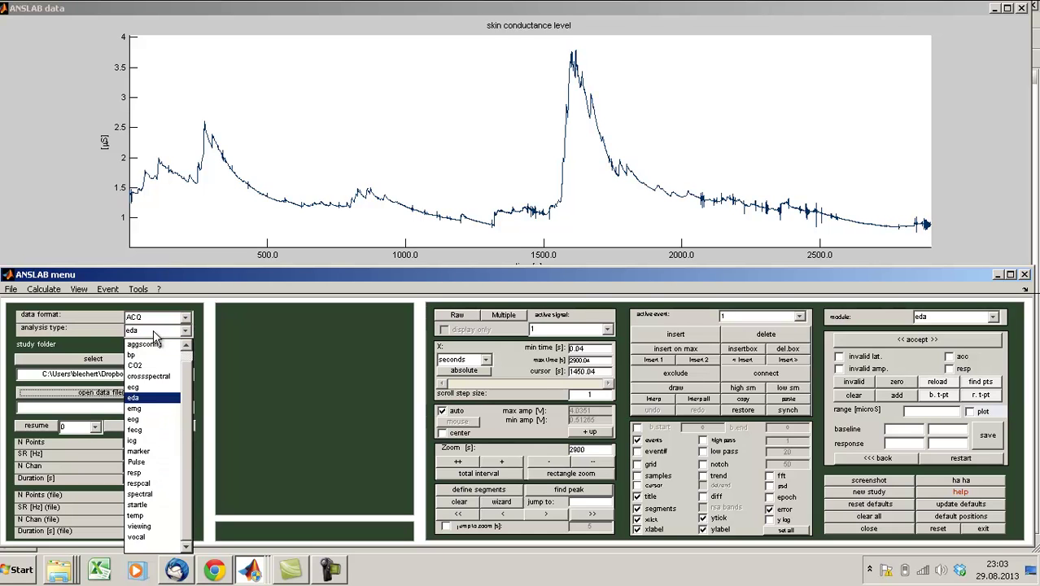
{"action": "left_click", "coordinate": [161, 399]}
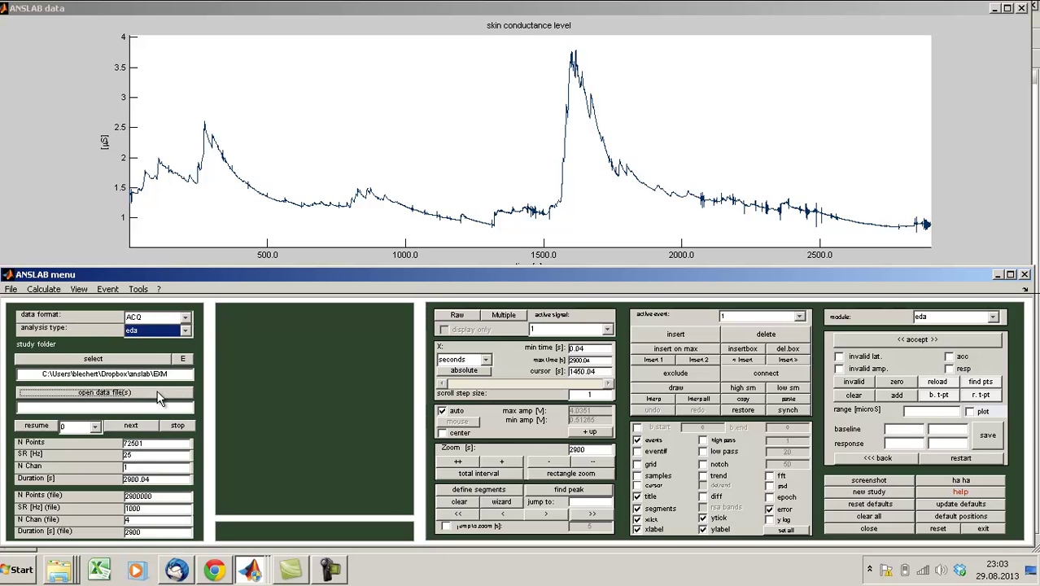
{"action": "left_click", "coordinate": [122, 359]}
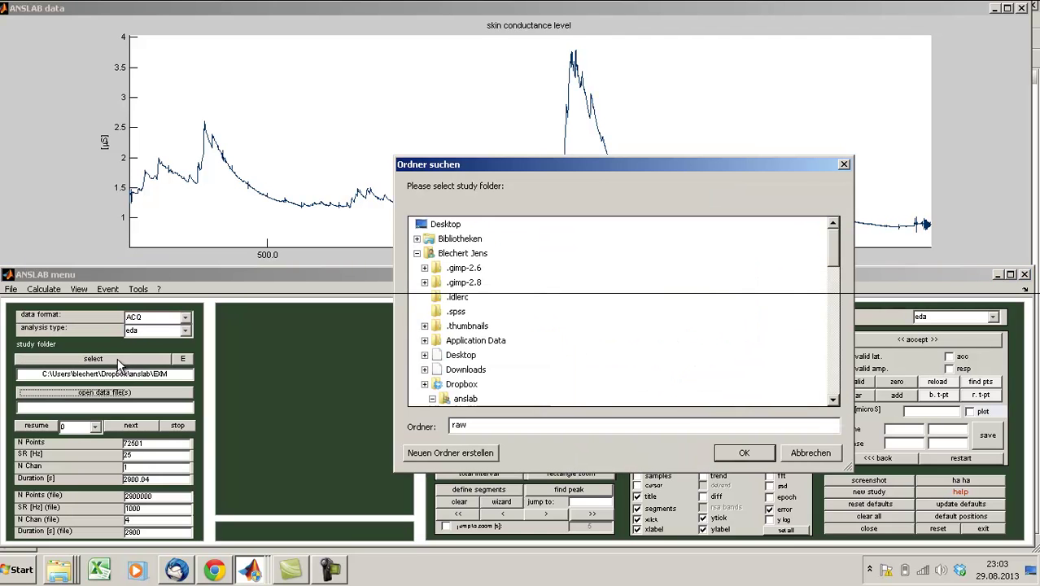
{"action": "left_click", "coordinate": [817, 458]}
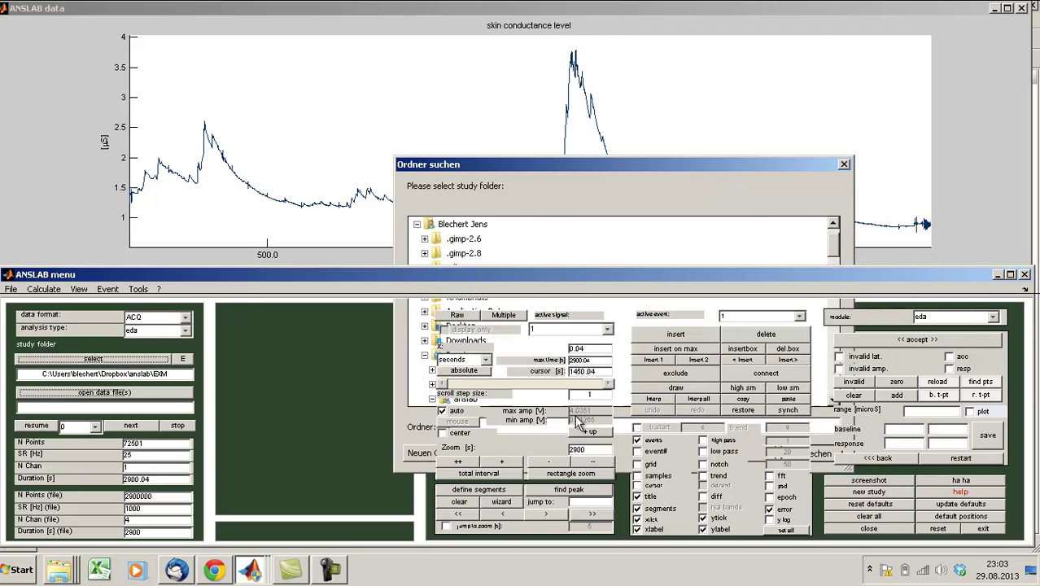
Open the eda analysis options and enlarge the options window
{"action": "left_click", "coordinate": [145, 291]}
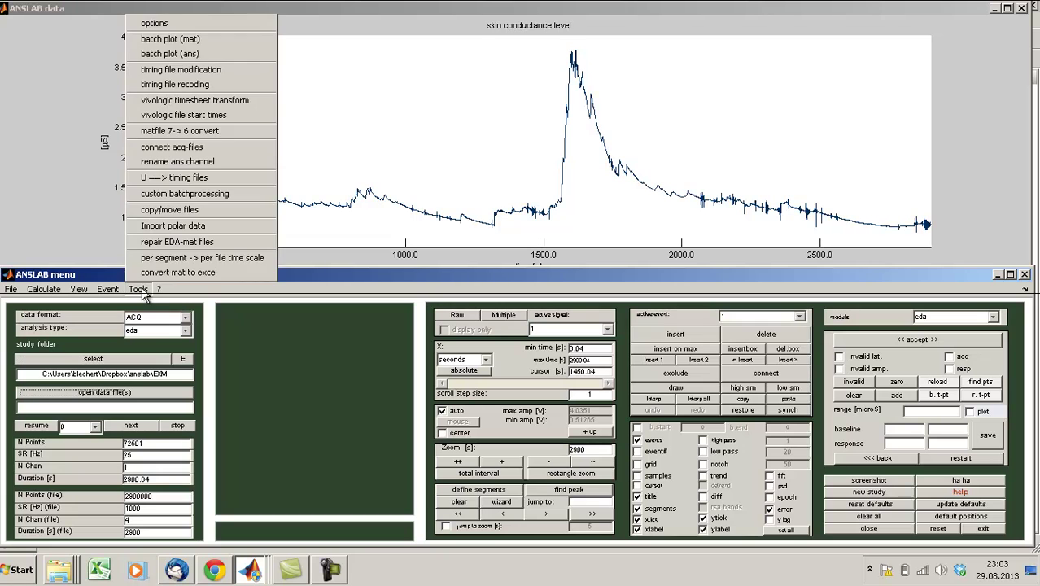
{"action": "left_click", "coordinate": [187, 27]}
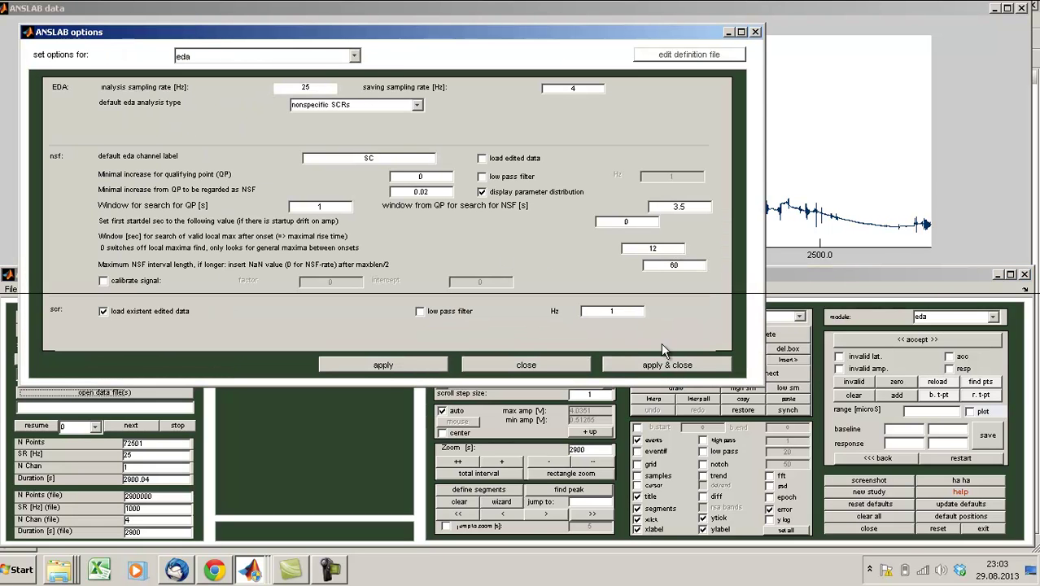
{"action": "left_click_drag", "start_coordinate": [759, 381], "coordinate": [837, 424]}
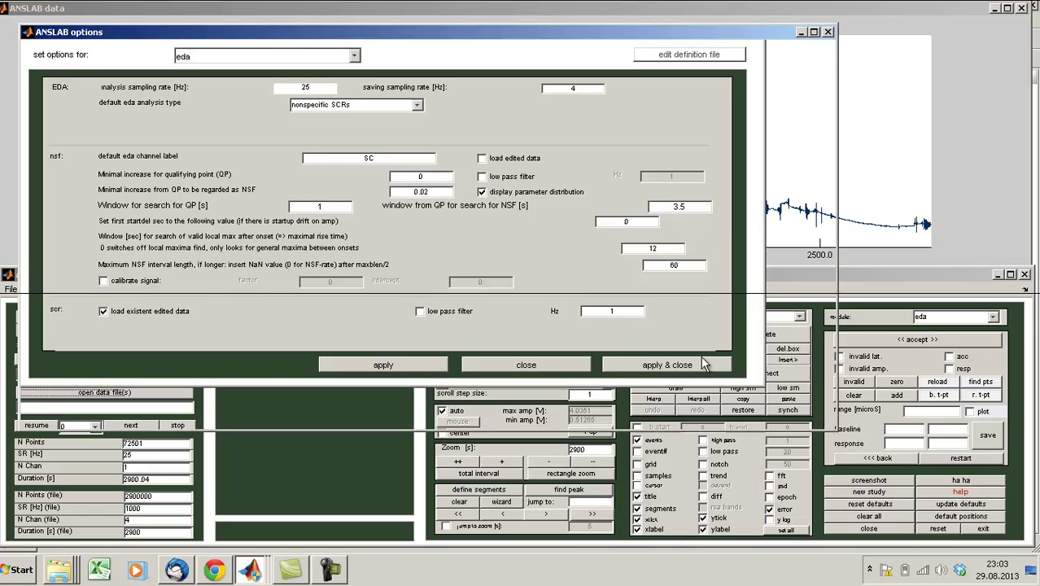
{"action": "left_click_drag", "start_coordinate": [399, 174], "coordinate": [412, 173]}
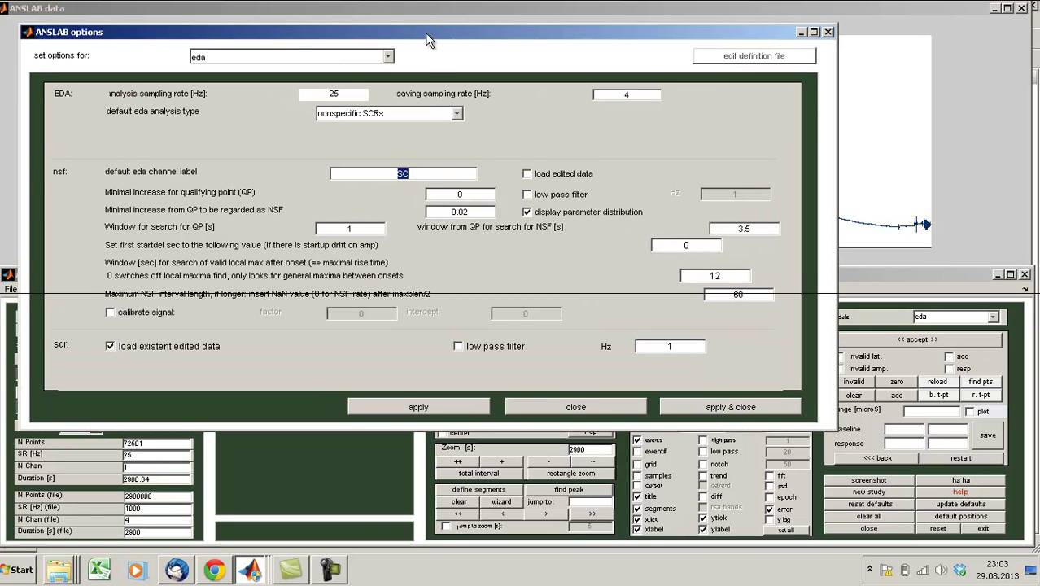
{"action": "left_click_drag", "start_coordinate": [438, 33], "coordinate": [452, 34]}
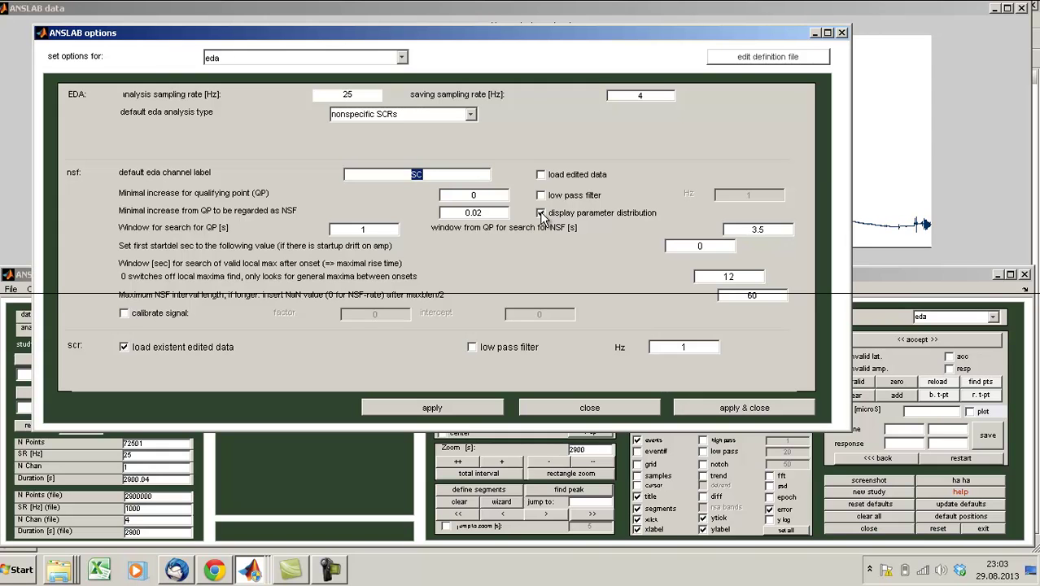
Keep the parameter distribution display enabled, disable loading of existent edited data for scr, and apply the options
{"action": "double_click", "coordinate": [602, 218]}
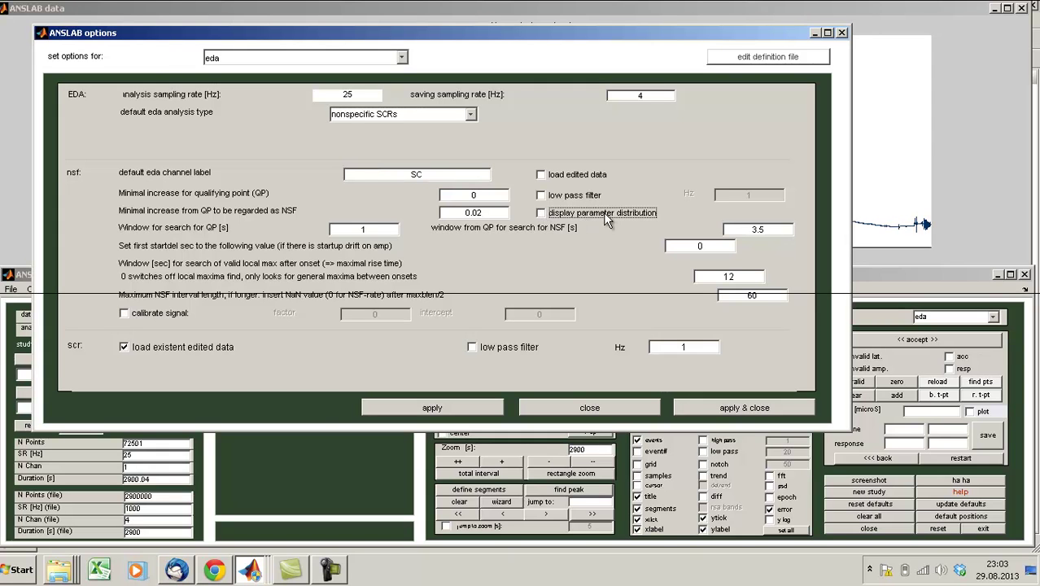
{"action": "left_click", "coordinate": [541, 214]}
{"action": "left_click", "coordinate": [124, 347]}
{"action": "left_click", "coordinate": [124, 347]}
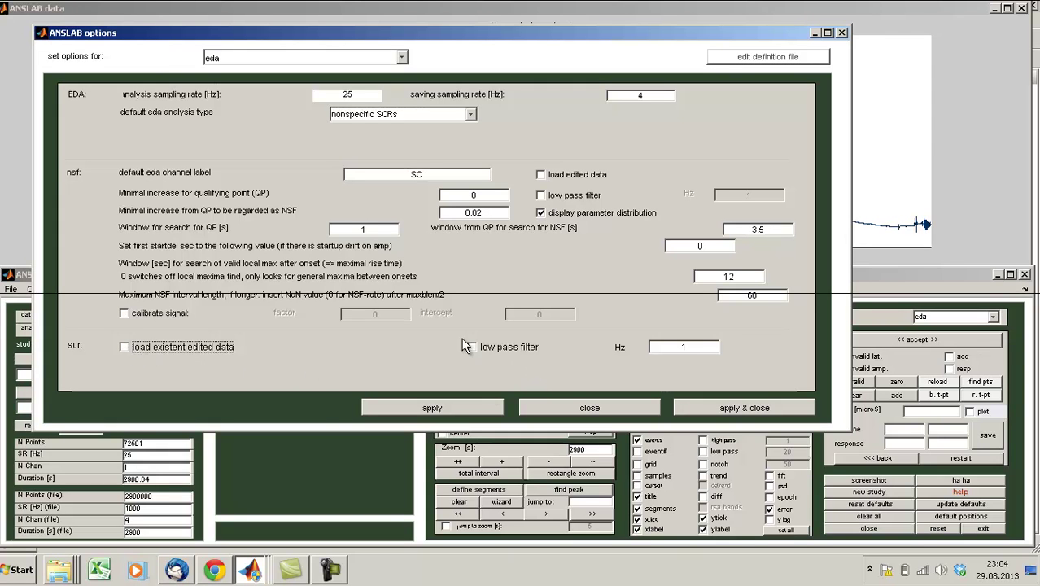
{"action": "left_click", "coordinate": [743, 408]}
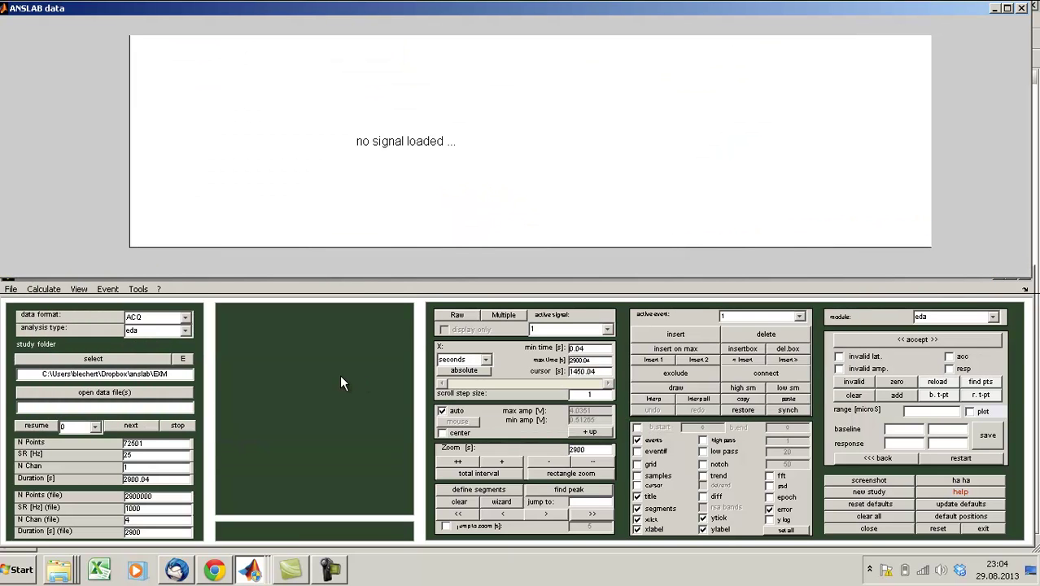
Load the EXM01965 data file for nonspecific SCRs with segment 0 and 0 optional channels
{"action": "left_click", "coordinate": [102, 389]}
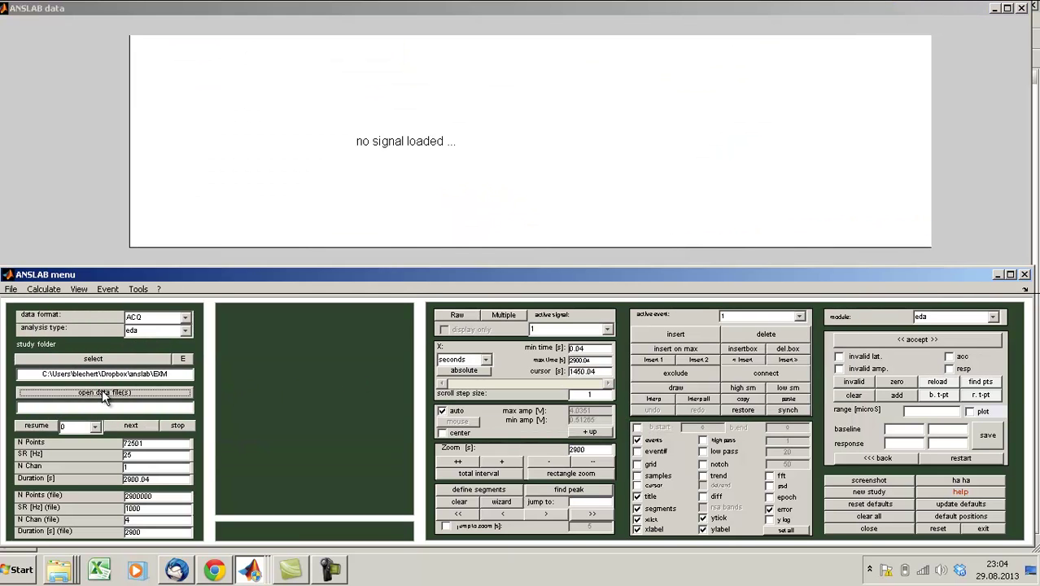
{"action": "double_click", "coordinate": [383, 264]}
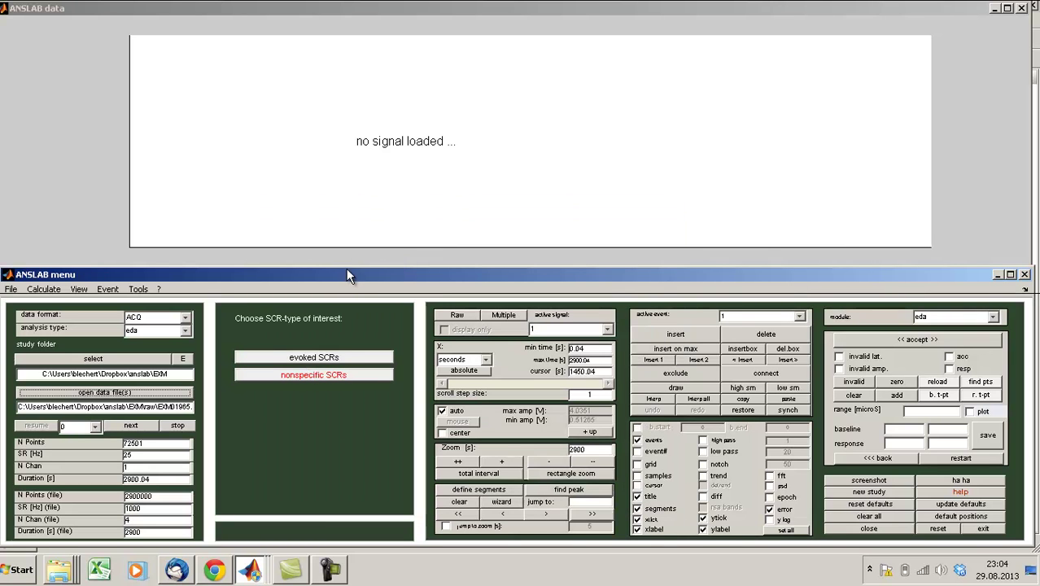
{"action": "left_click", "coordinate": [308, 379]}
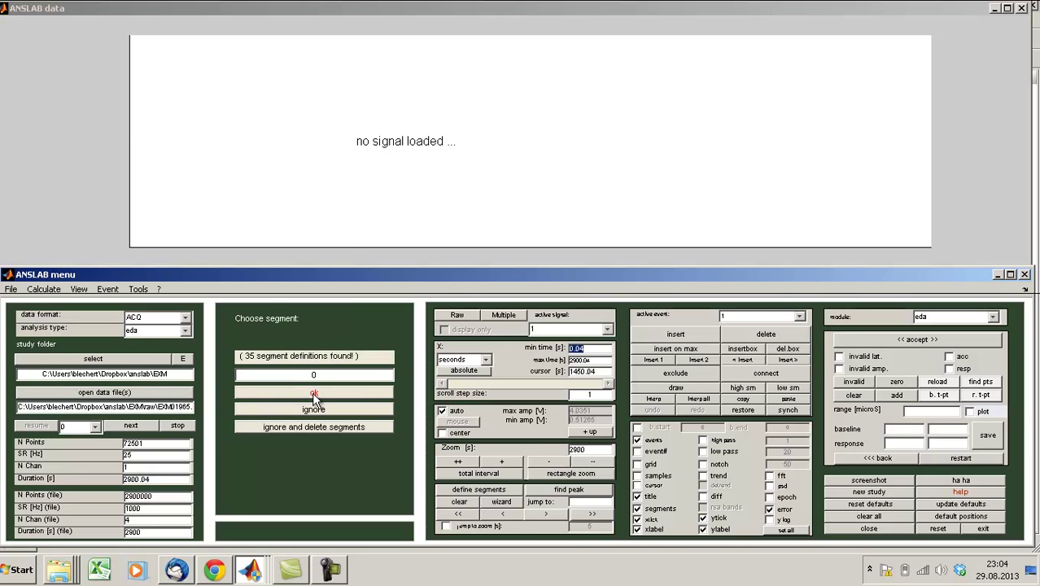
{"action": "left_click", "coordinate": [314, 394]}
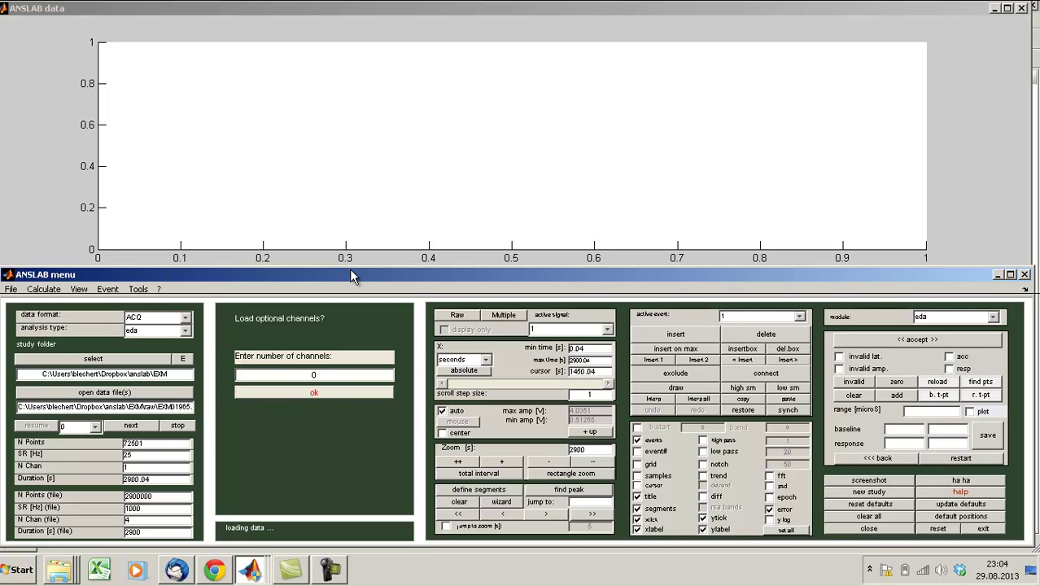
{"action": "left_click", "coordinate": [310, 394]}
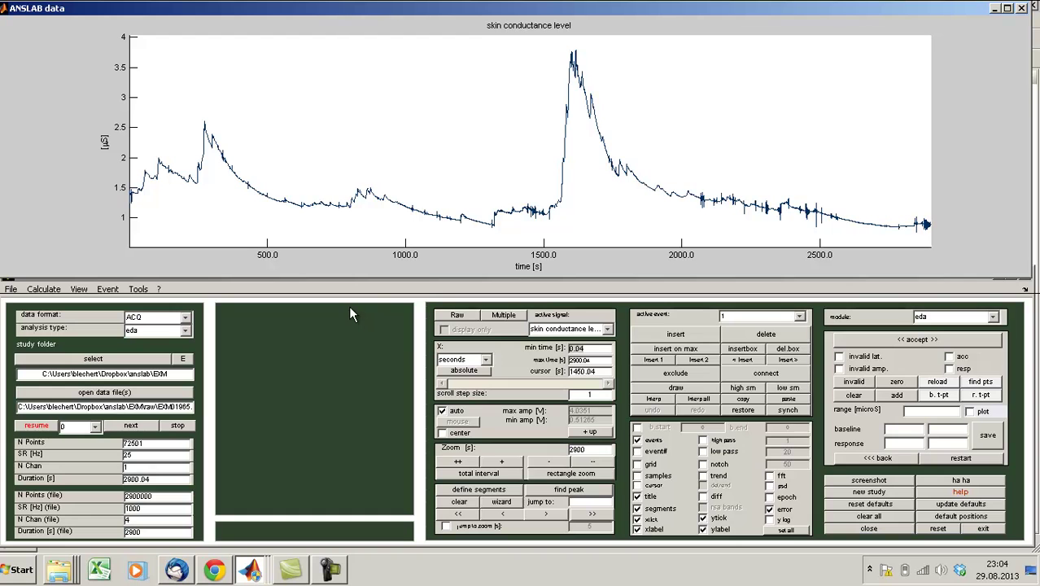
Load the segment definitions from the timing file EXM01965.m
{"action": "left_click", "coordinate": [431, 289]}
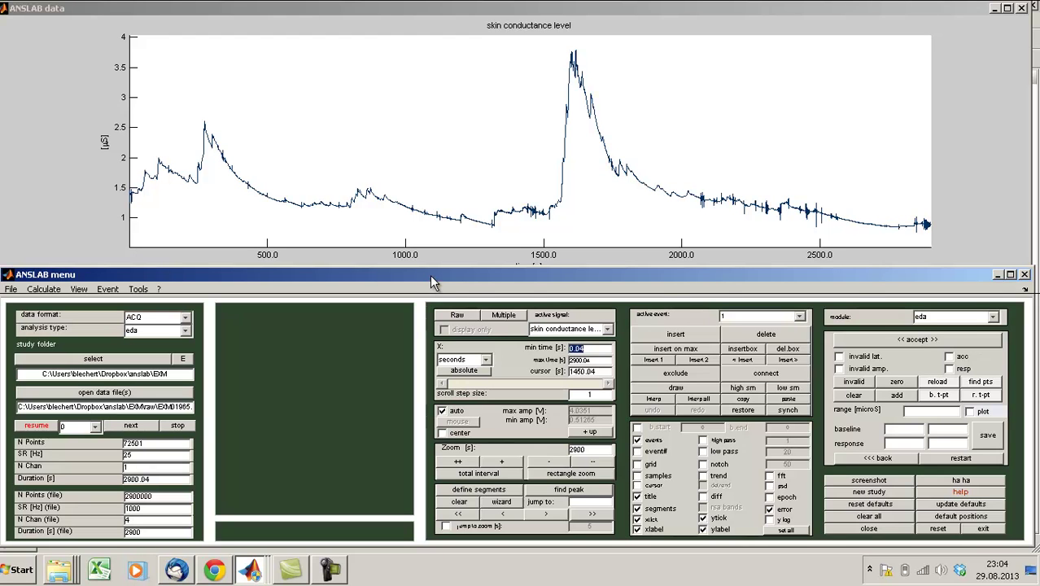
{"action": "left_click", "coordinate": [11, 290]}
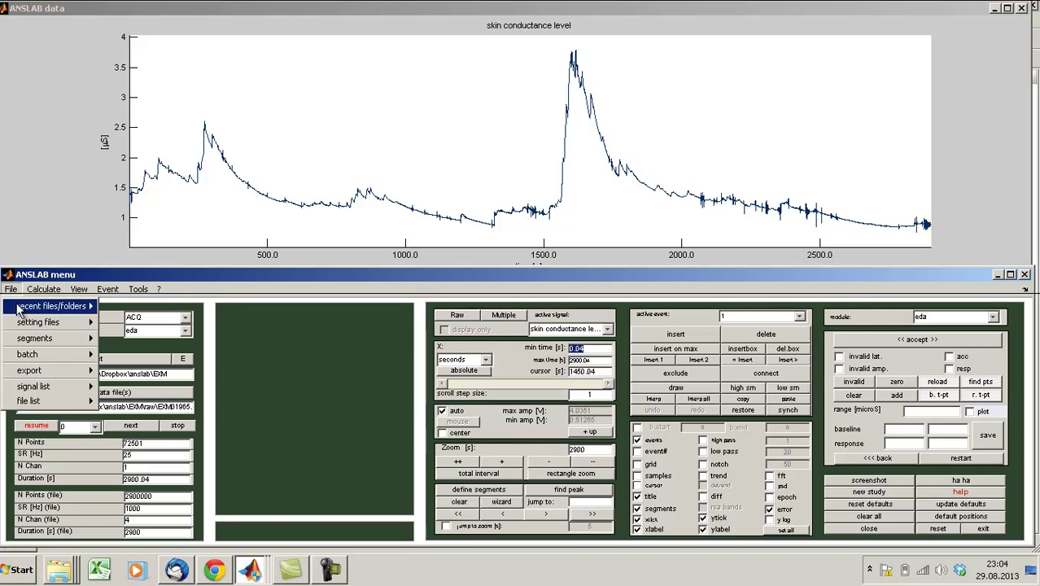
{"action": "mouse_move", "coordinate": [21, 345]}
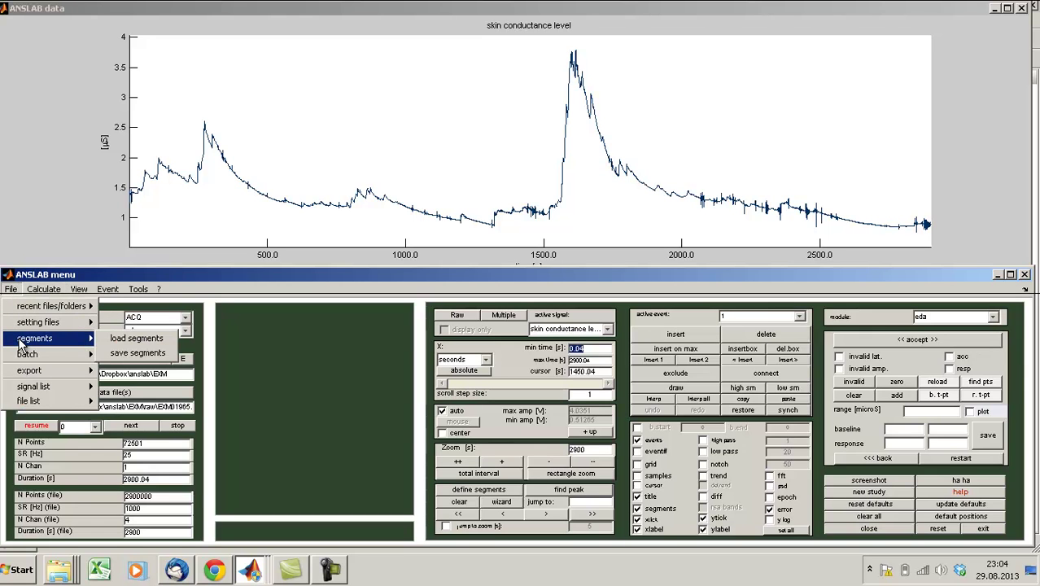
{"action": "left_click", "coordinate": [122, 341]}
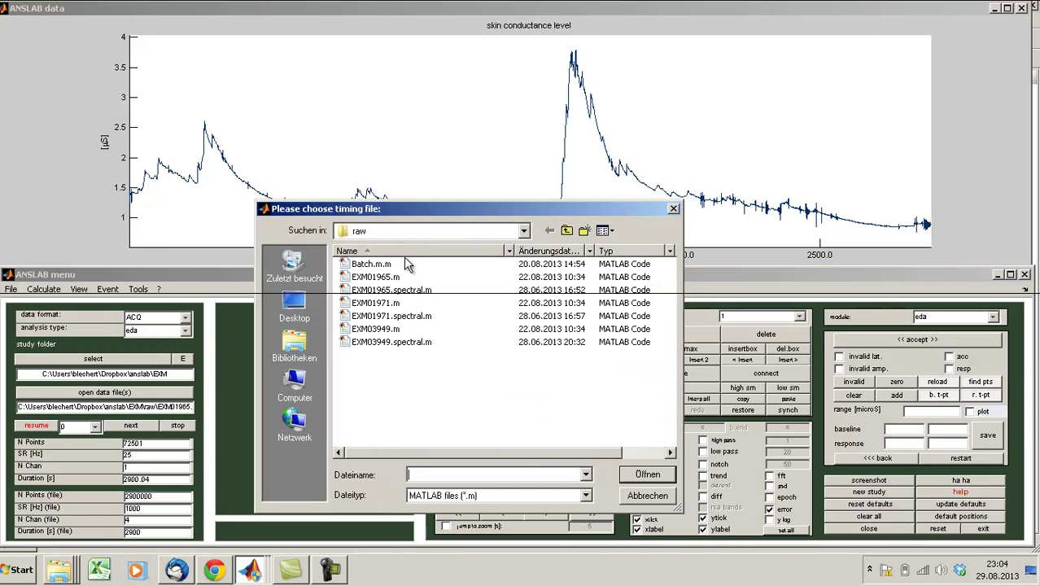
{"action": "left_click_drag", "start_coordinate": [426, 209], "coordinate": [466, 217]}
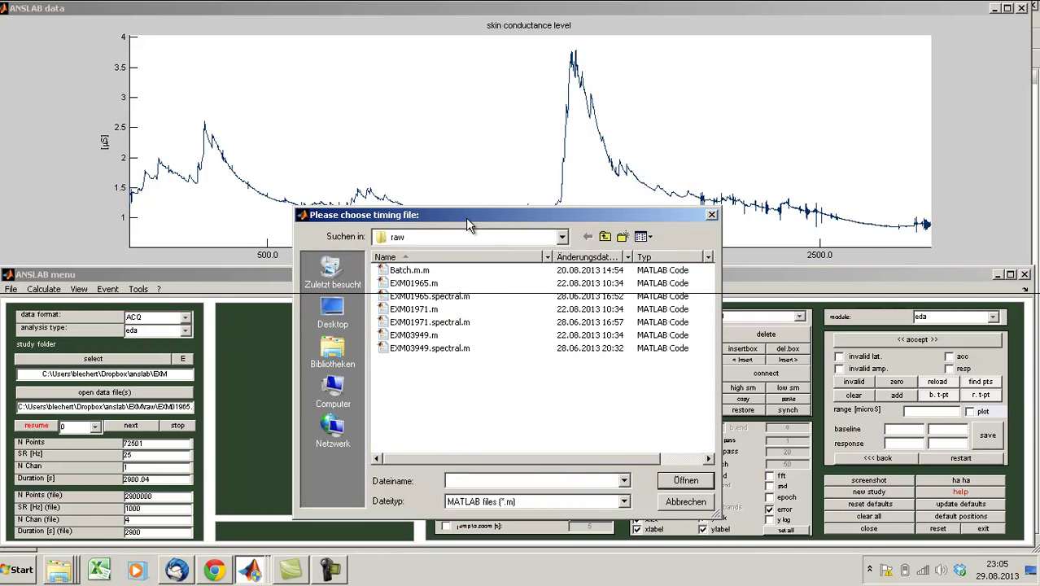
{"action": "double_click", "coordinate": [415, 289]}
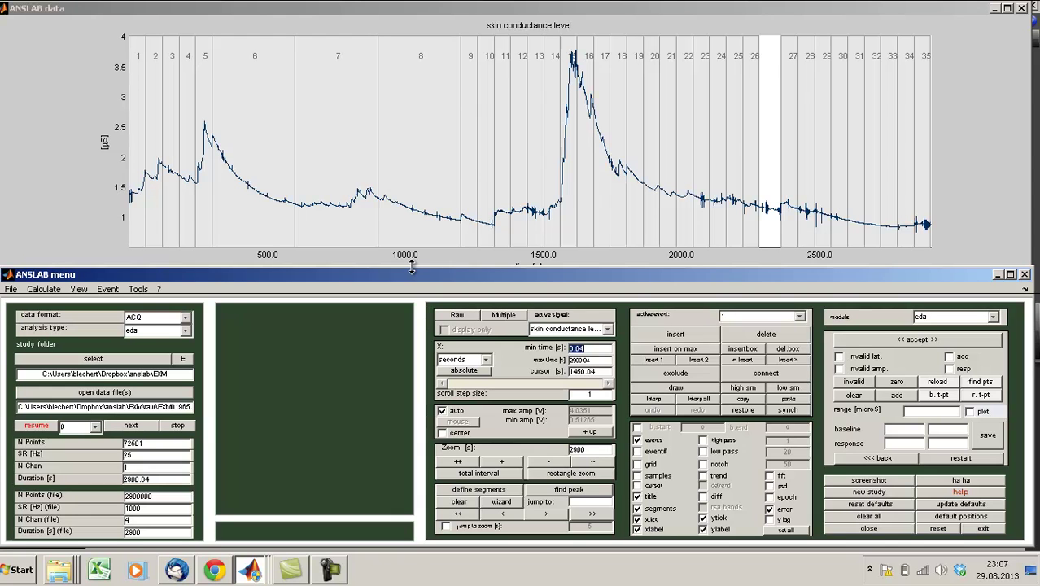
Zoom the skin conductance plot with a rectangle zoom to about 1429 to 1515 s around segment 13
{"action": "left_click", "coordinate": [459, 14]}
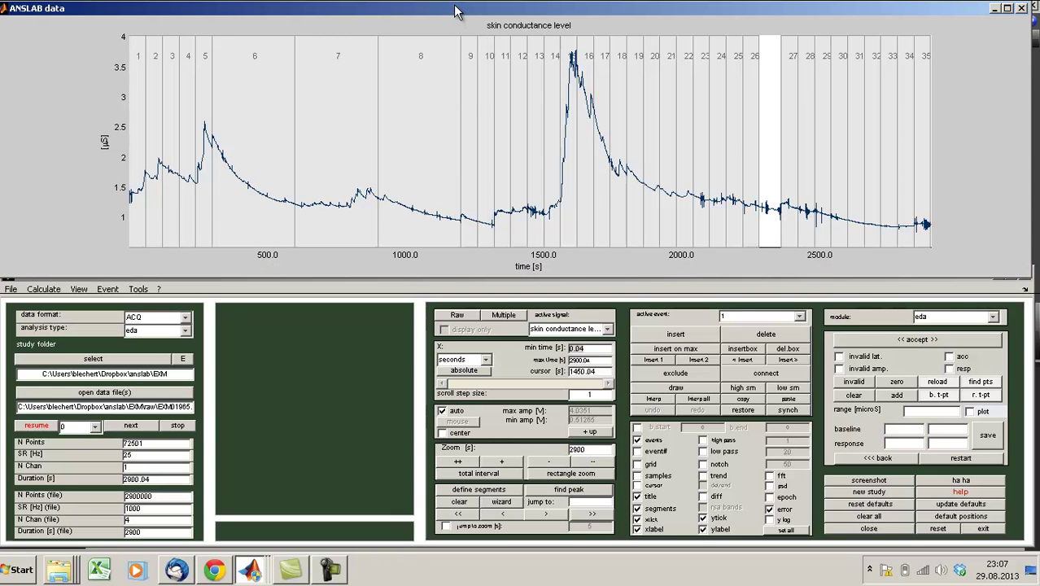
{"action": "left_click_drag", "start_coordinate": [458, 12], "coordinate": [456, 12]}
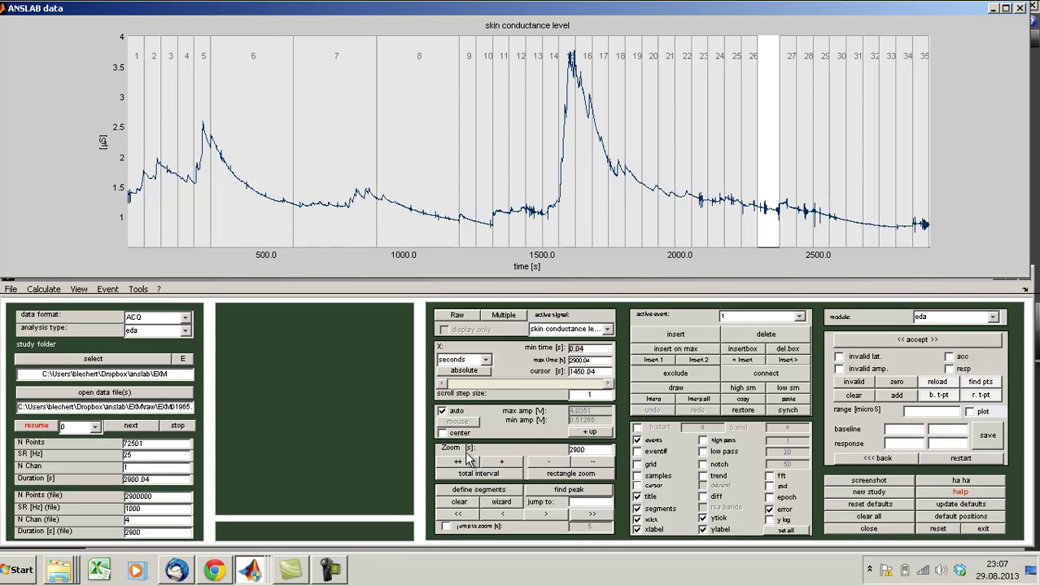
{"action": "left_click", "coordinate": [554, 478]}
{"action": "left_click_drag", "start_coordinate": [524, 200], "coordinate": [546, 220]}
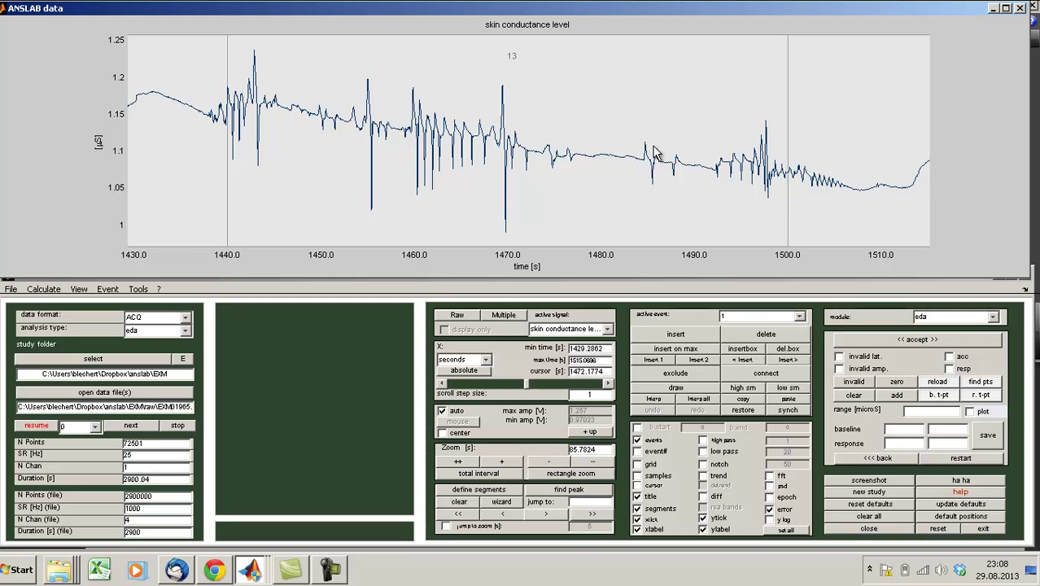
Page forward two windows through the zoomed signal and zoom out to about 343 s around segments 14 to 18
{"action": "left_click", "coordinate": [951, 155]}
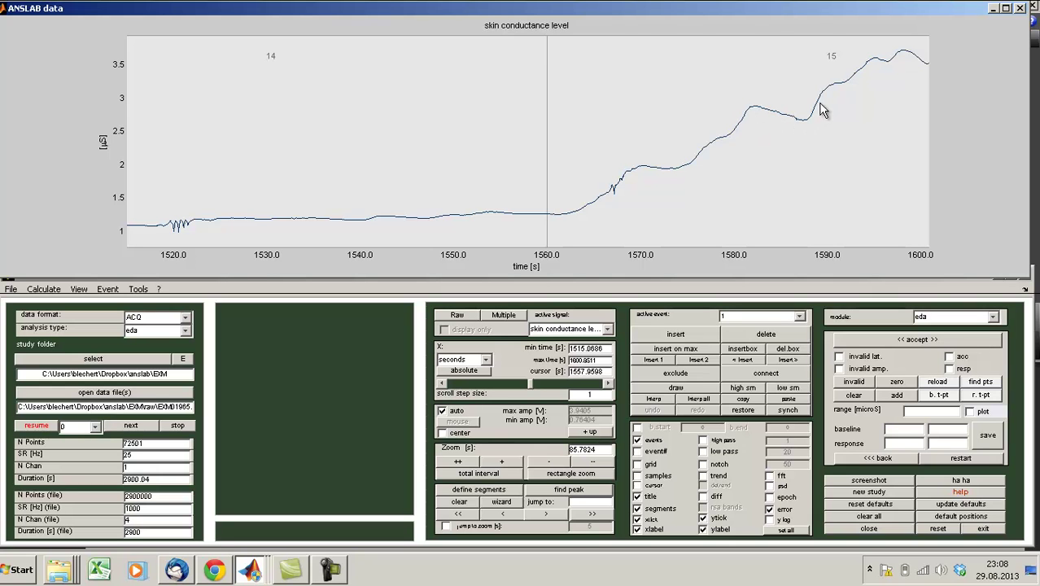
{"action": "left_click", "coordinate": [953, 143]}
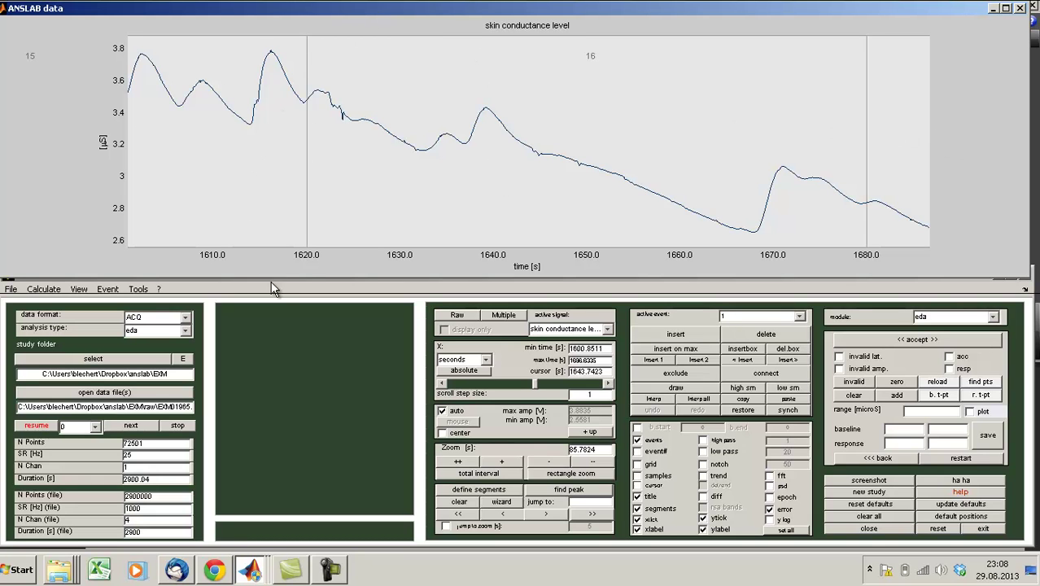
{"action": "left_click", "coordinate": [450, 27]}
{"action": "left_click", "coordinate": [450, 27]}
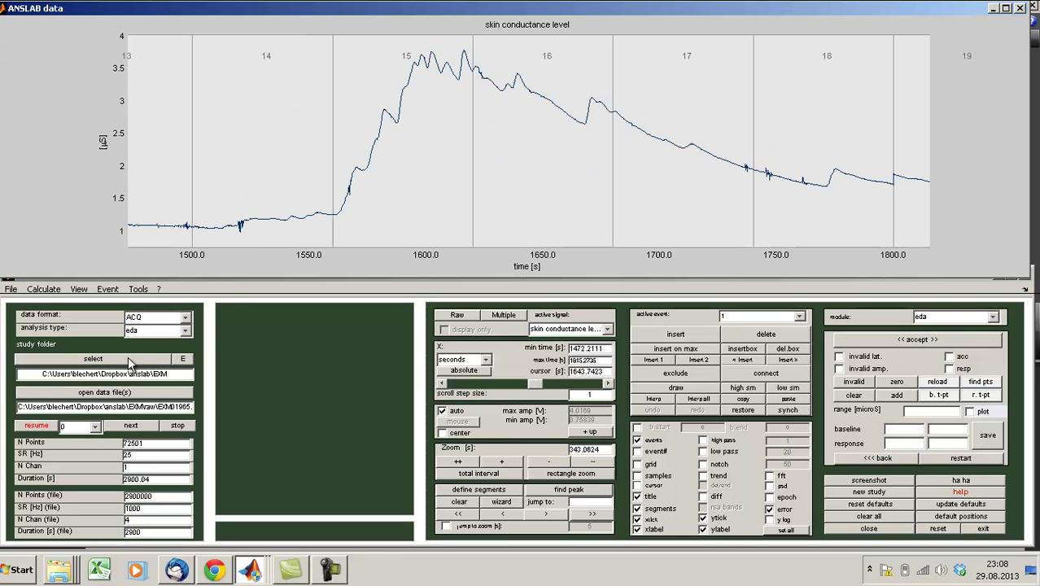
Resume the analysis to detect the nonspecific fluctuations and zoom in on the marked onsets around 1450 s
{"action": "left_click", "coordinate": [36, 427]}
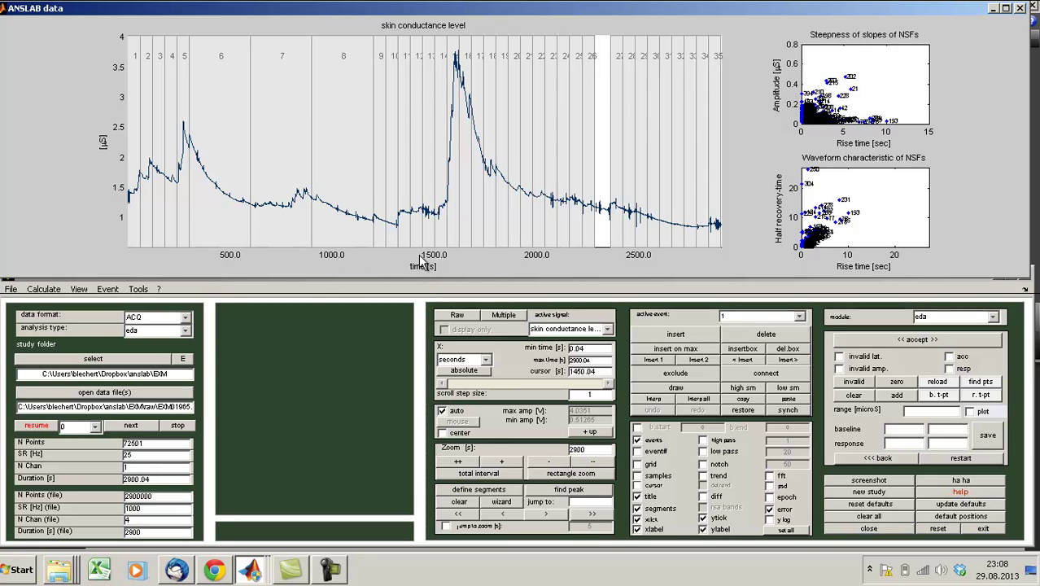
{"action": "scroll", "coordinate": [482, 271], "scroll_direction": "up", "scroll_amount": 1}
{"action": "scroll", "coordinate": [482, 266], "scroll_direction": "up", "scroll_amount": 1}
{"action": "scroll", "coordinate": [480, 272], "scroll_direction": "up", "scroll_amount": 1}
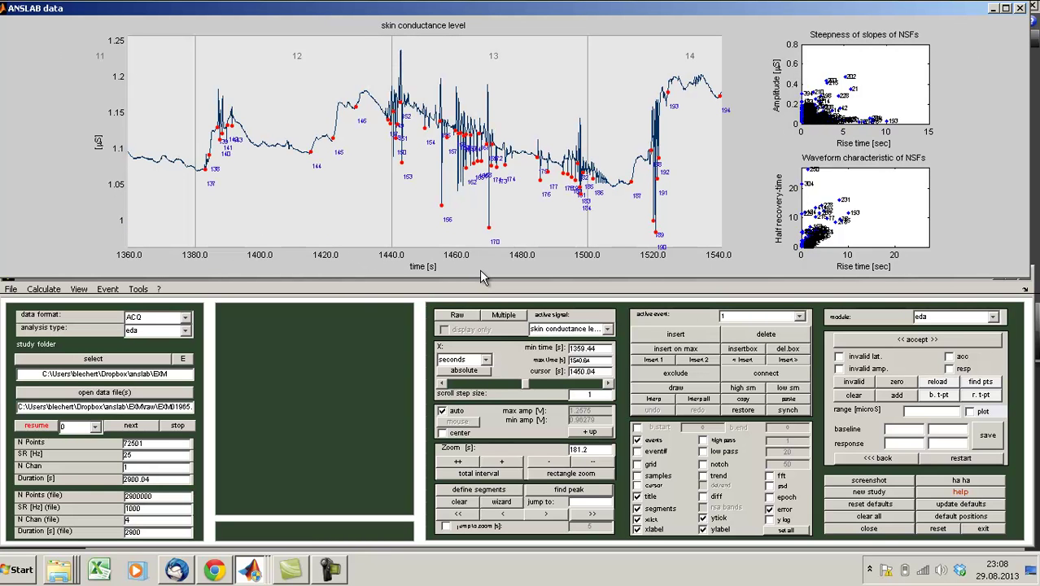
{"action": "scroll", "coordinate": [329, 267], "scroll_direction": "up", "scroll_amount": 1}
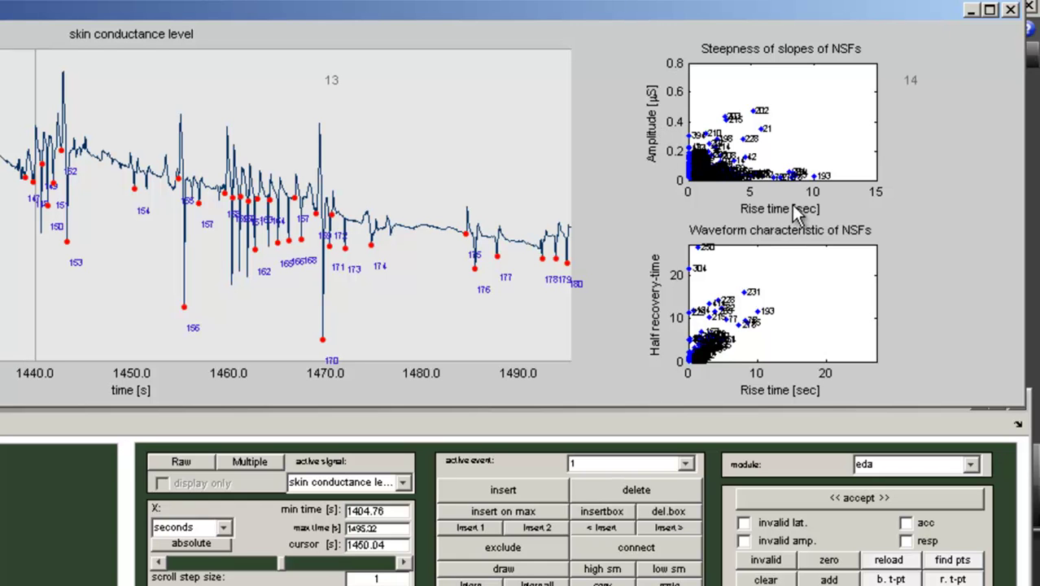
Inspect outlier fluctuations 231 and 250 from the waveform plot and 193 from the slope steepness plot in the signal
{"action": "left_click", "coordinate": [754, 297]}
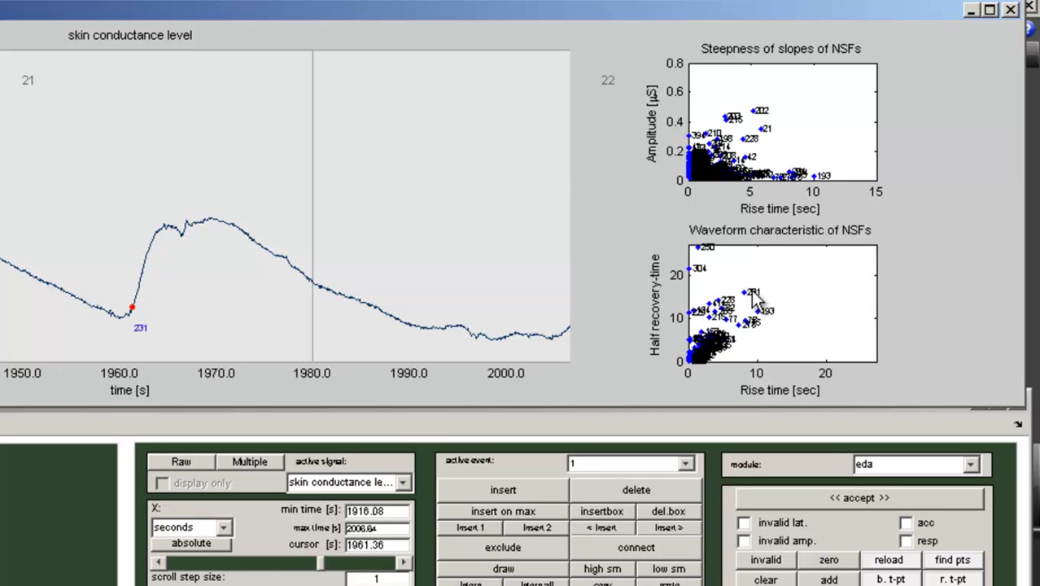
{"action": "left_click", "coordinate": [705, 248]}
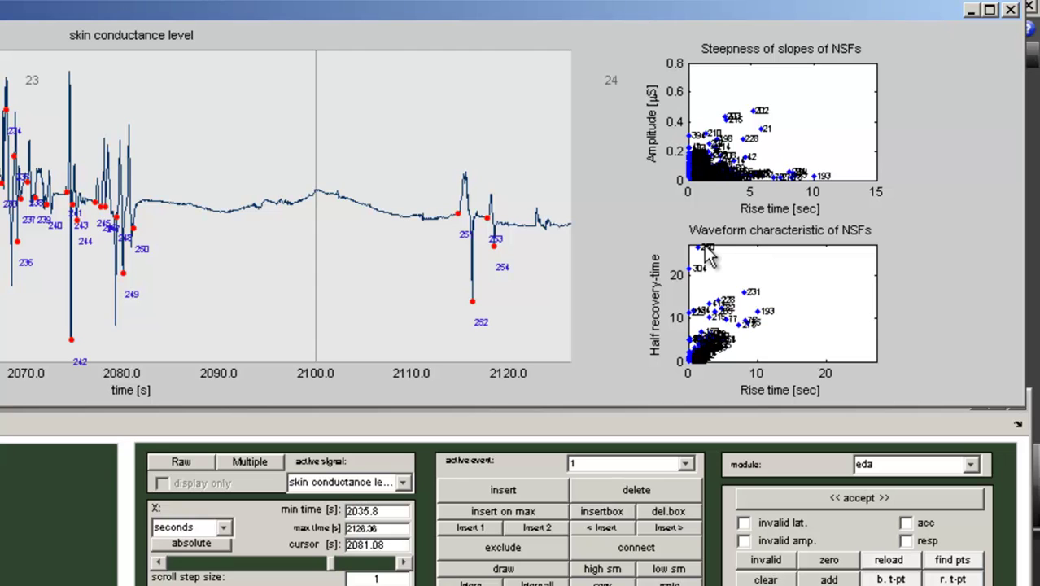
{"action": "left_click", "coordinate": [827, 180]}
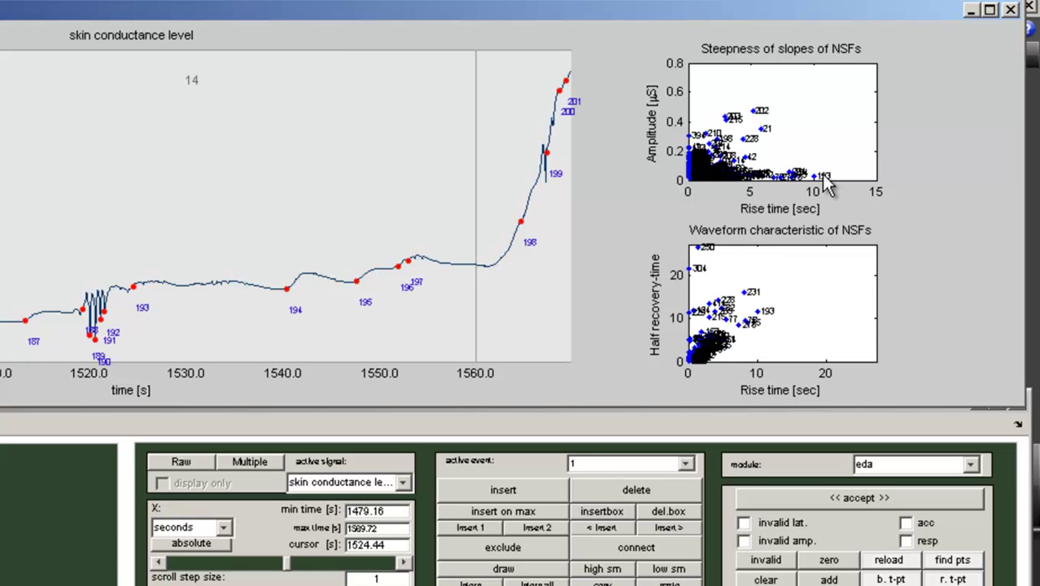
Inspect outlier fluctuations 21 and 202 from the slope steepness plot, ending back at 21 in the signal
{"action": "left_click", "coordinate": [763, 130]}
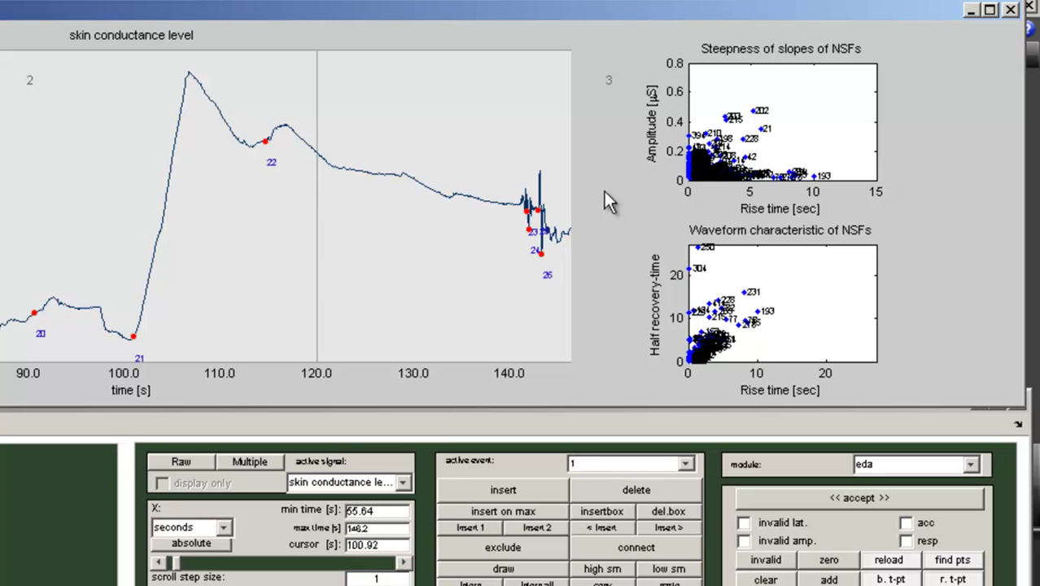
{"action": "left_click", "coordinate": [764, 122]}
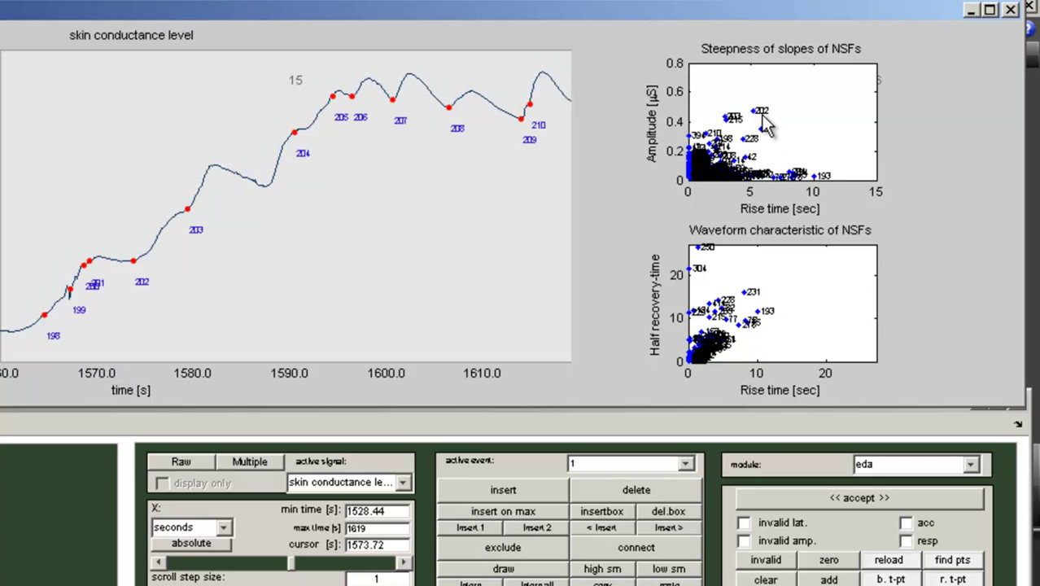
{"action": "left_click", "coordinate": [764, 129]}
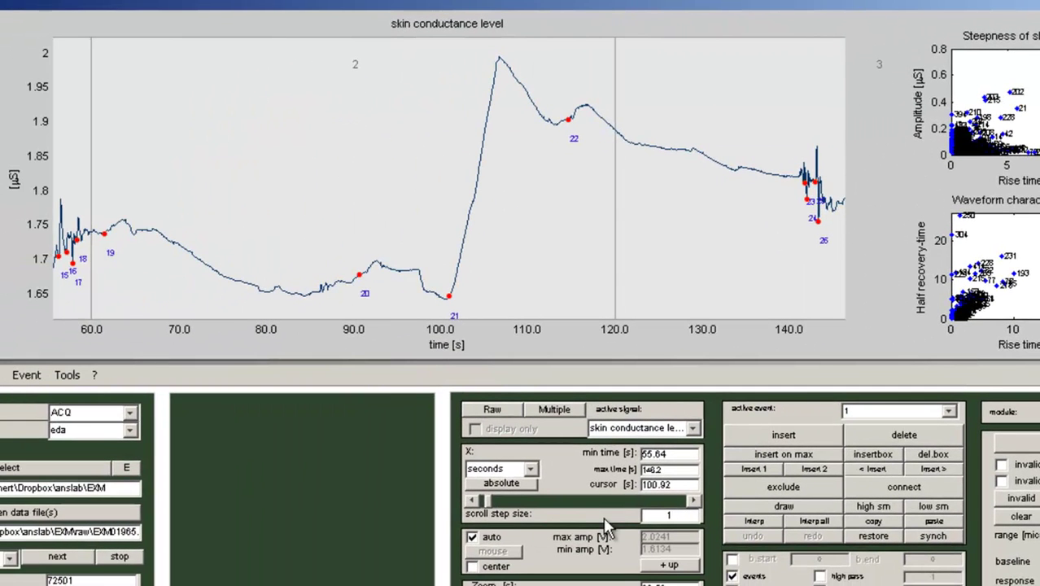
Page through the signal around fluctuation 21 and use a rectangle zoom to view about 241 to 262 s
{"action": "left_click", "coordinate": [878, 233]}
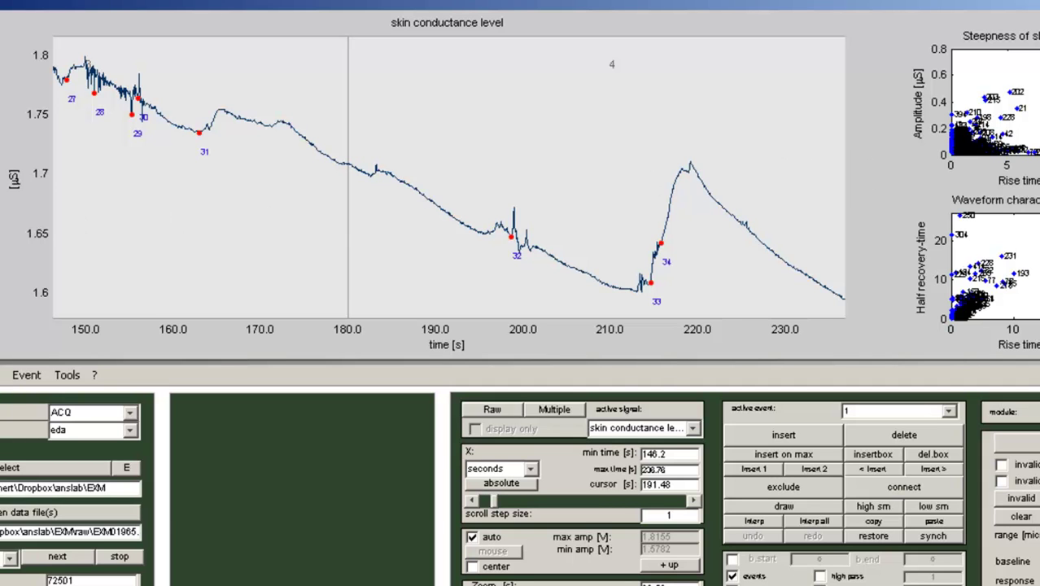
{"action": "left_click", "coordinate": [7, 224]}
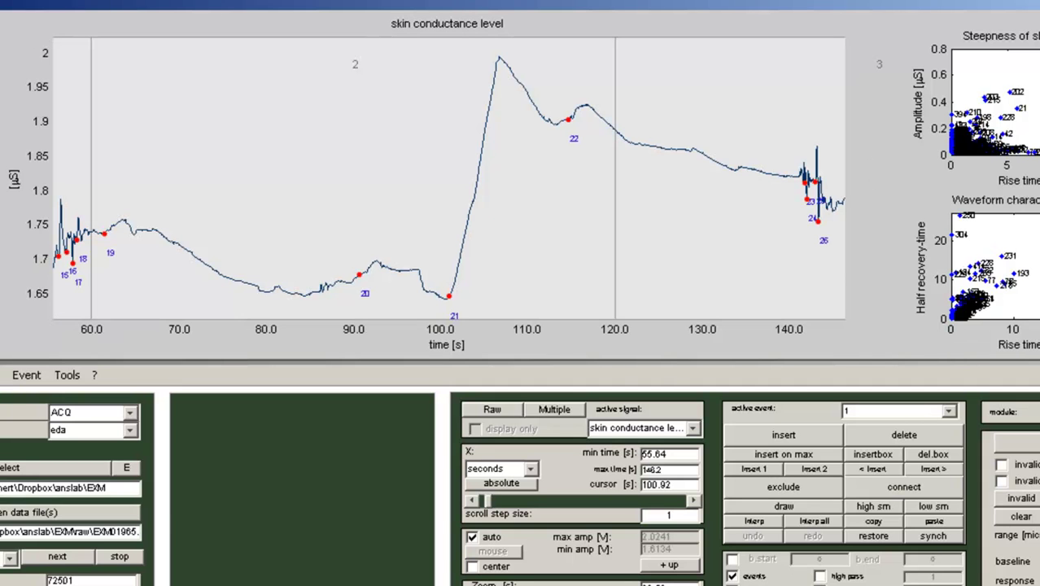
{"action": "left_click", "coordinate": [366, 25]}
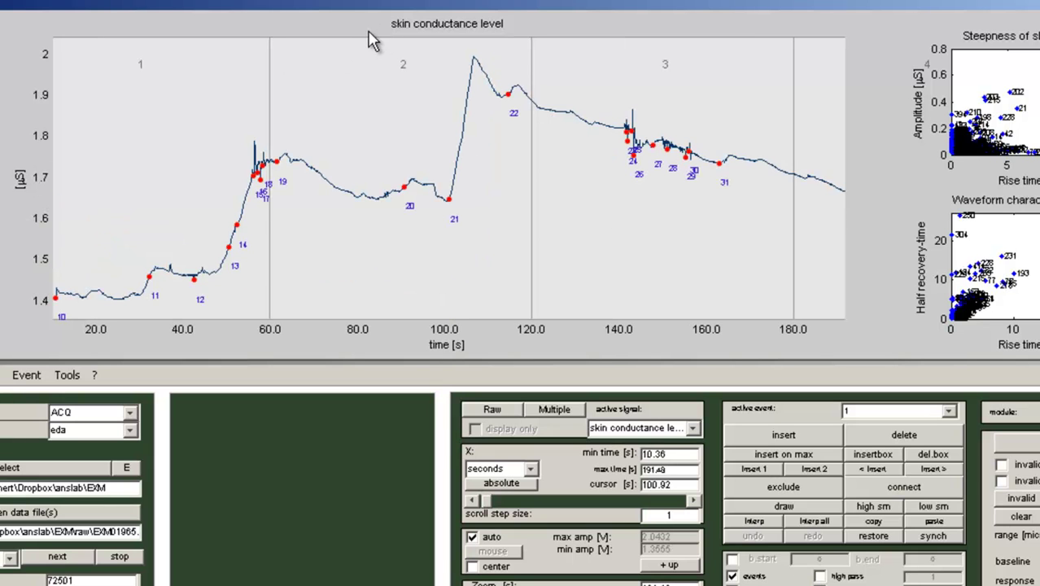
{"action": "left_click", "coordinate": [377, 349]}
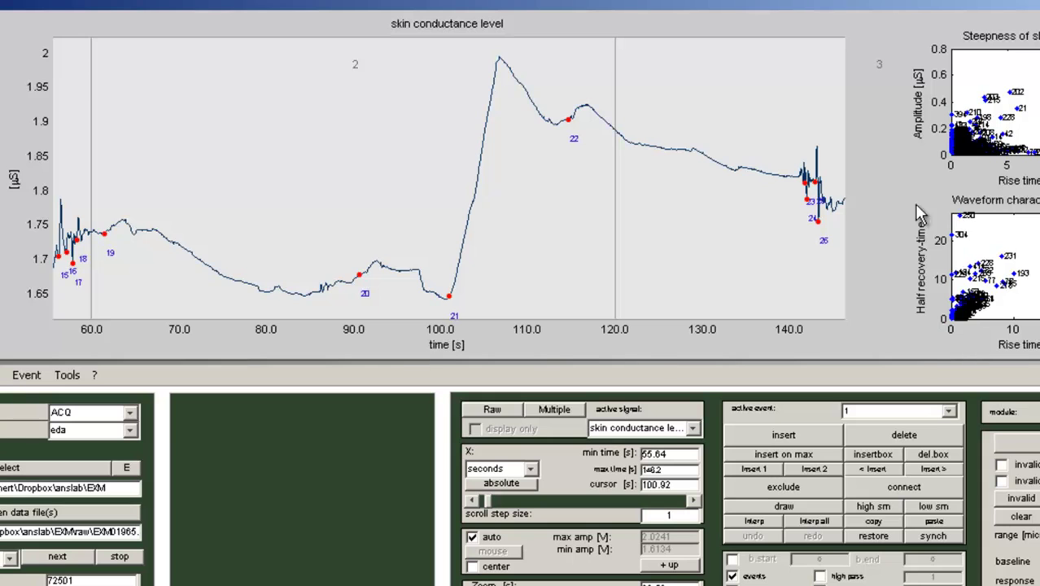
{"action": "left_click", "coordinate": [852, 204]}
{"action": "left_click", "coordinate": [558, 33]}
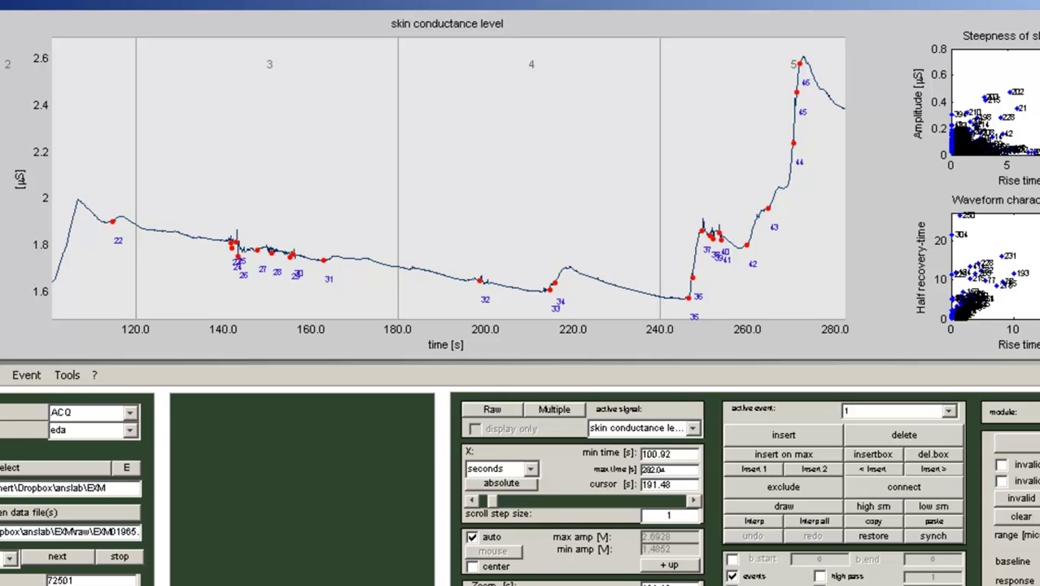
{"action": "left_click_drag", "start_coordinate": [663, 317], "coordinate": [756, 210]}
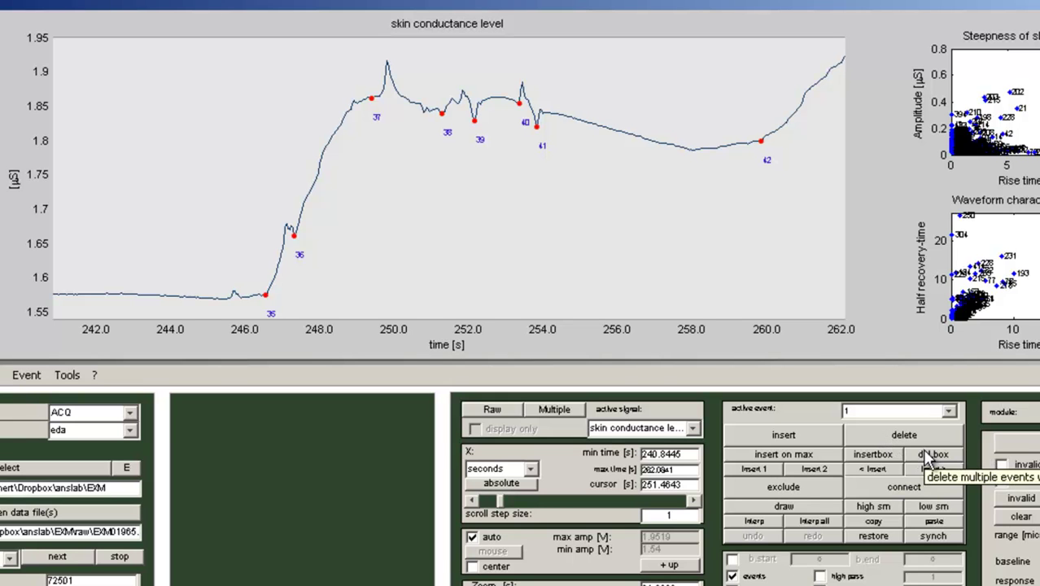
Delete the false onset marker at about 247.3 s and the three markers between about 249 and 252.5 s
{"action": "left_click", "coordinate": [909, 444]}
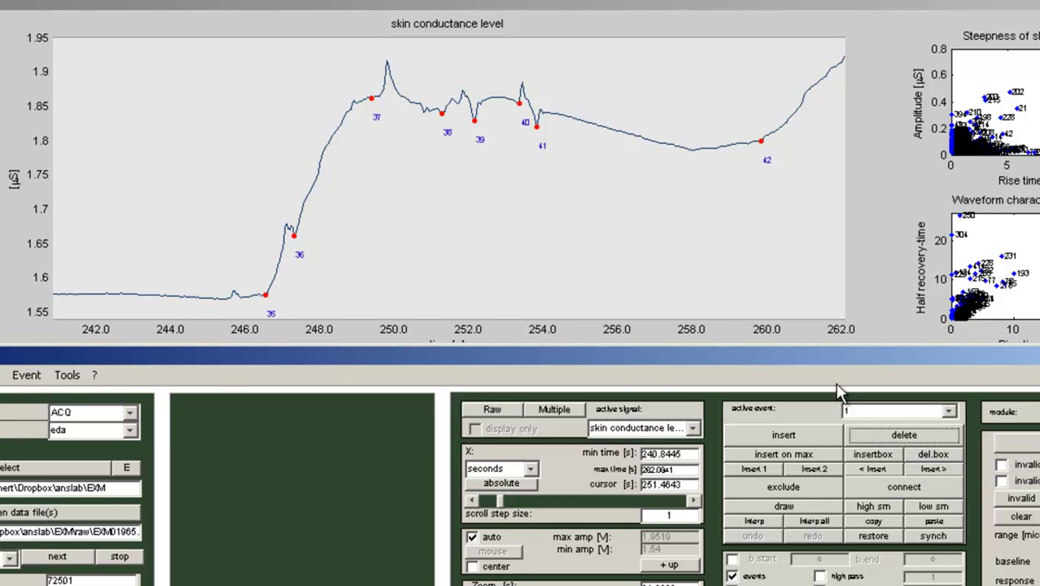
{"action": "left_click", "coordinate": [300, 237]}
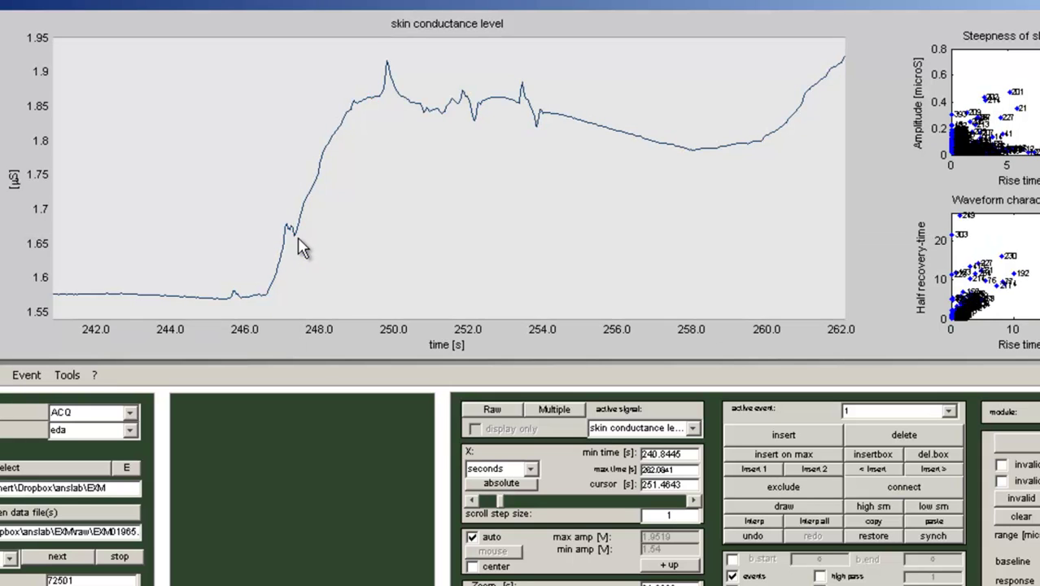
{"action": "left_click", "coordinate": [928, 454]}
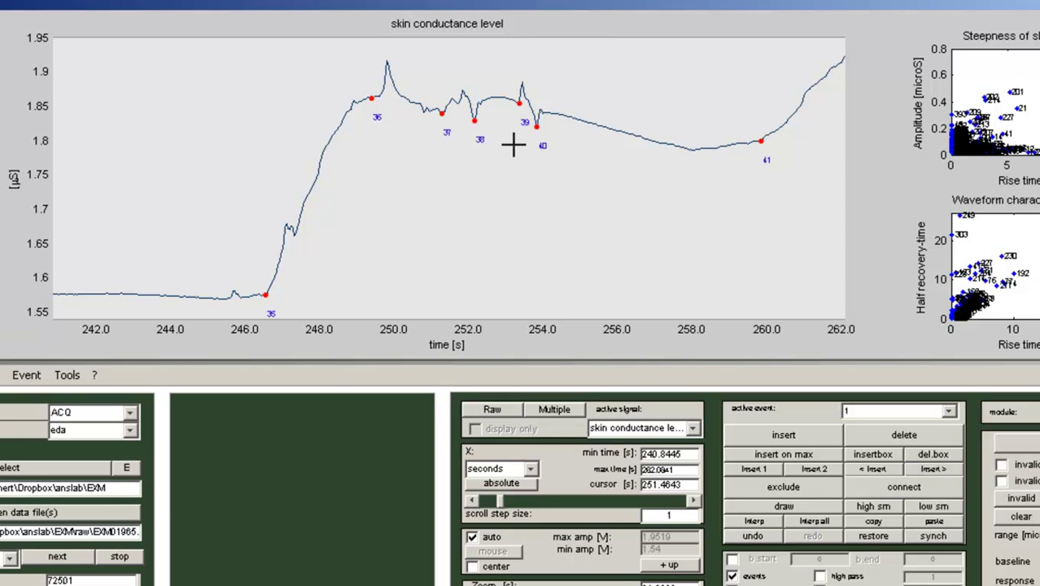
{"action": "left_click_drag", "start_coordinate": [513, 145], "coordinate": [503, 152]}
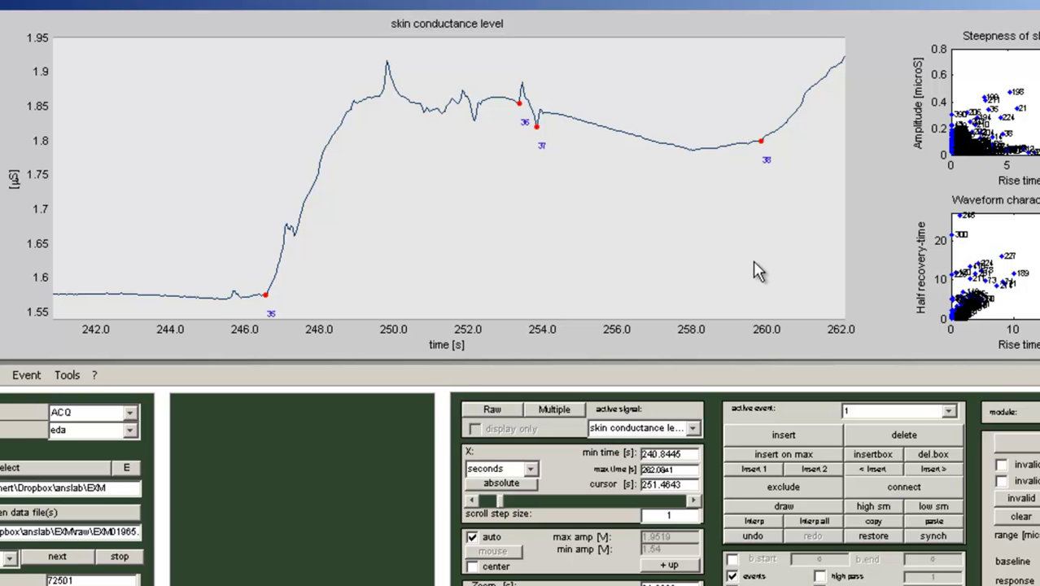
Exclude the artifact spikes at about 249.8 and 253.4 s and connect the signal across them
{"action": "left_click", "coordinate": [888, 486]}
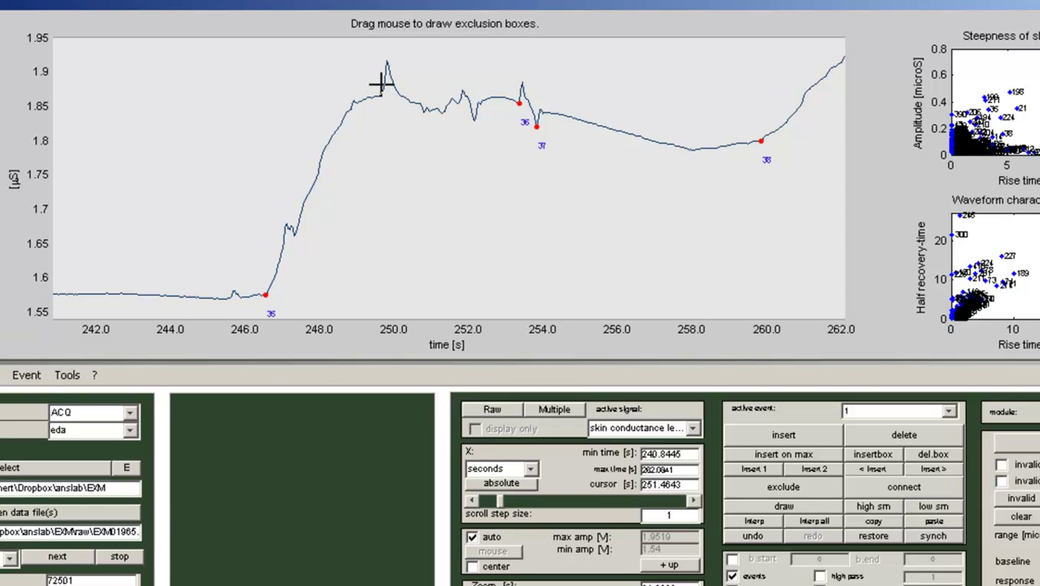
{"action": "left_click_drag", "start_coordinate": [382, 88], "coordinate": [396, 101]}
{"action": "left_click_drag", "start_coordinate": [399, 103], "coordinate": [400, 103]}
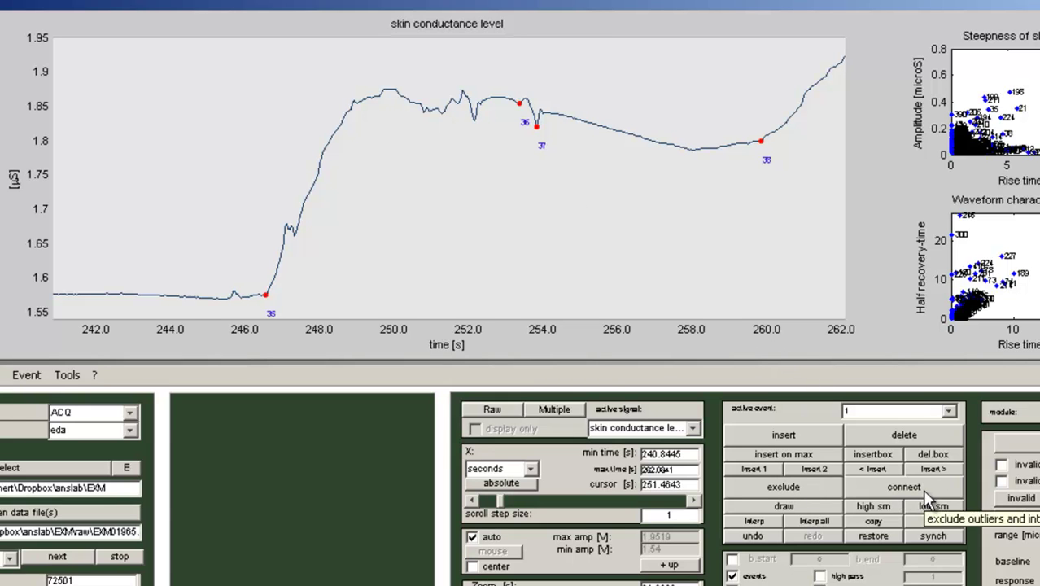
Smooth the remaining artifacts between about 249 and 254 s and delete the two onset markers near 253.5 s
{"action": "left_click", "coordinate": [873, 503]}
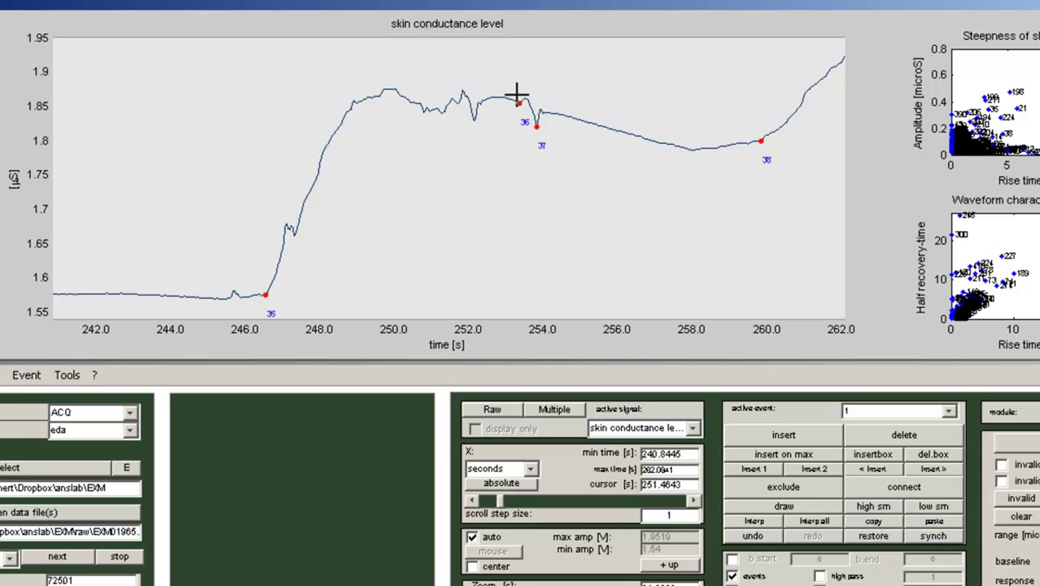
{"action": "left_click_drag", "start_coordinate": [515, 95], "coordinate": [549, 124]}
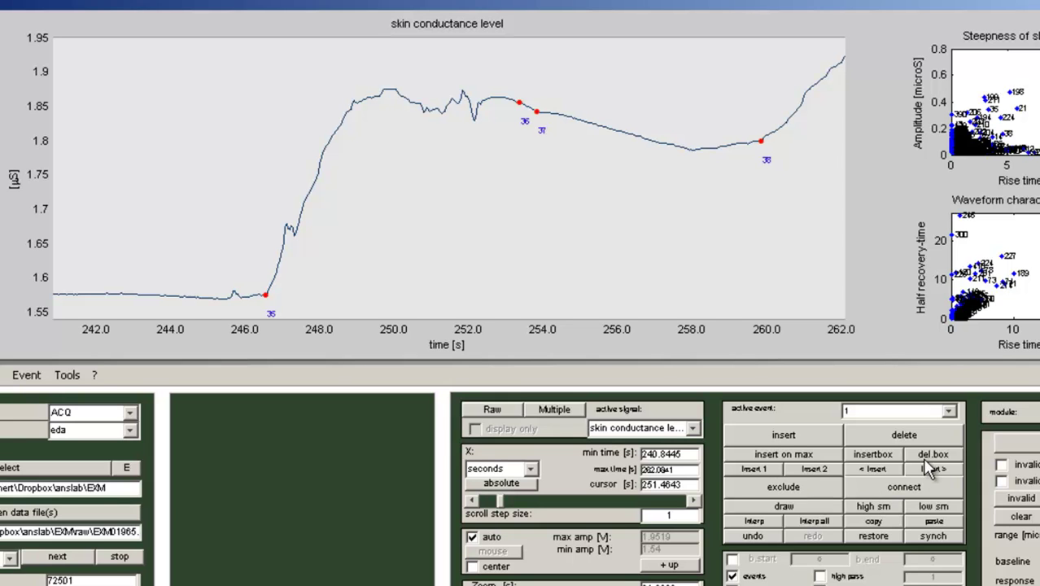
{"action": "left_click_drag", "start_coordinate": [504, 91], "coordinate": [550, 130]}
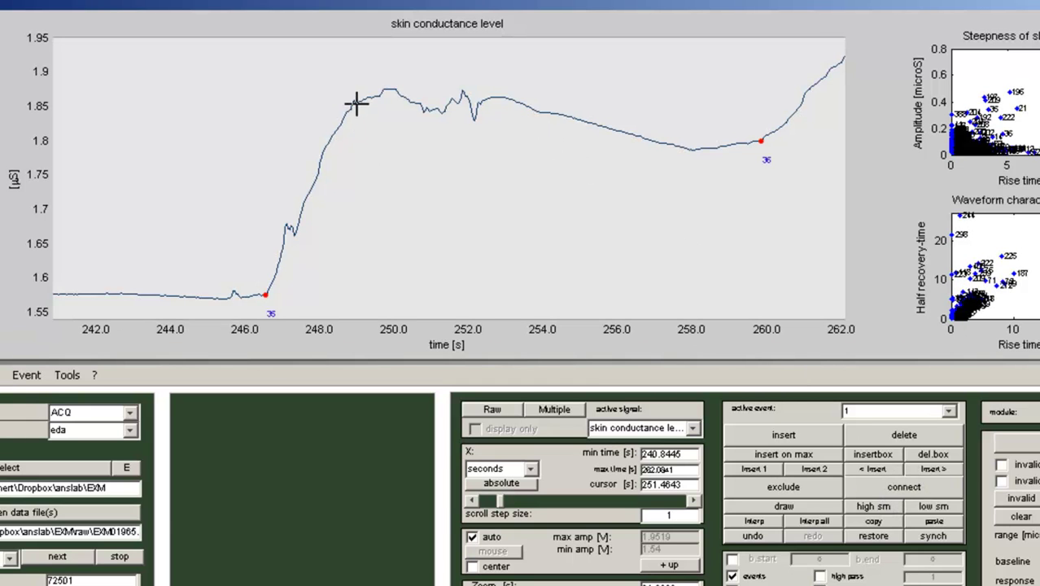
{"action": "left_click_drag", "start_coordinate": [349, 93], "coordinate": [506, 139]}
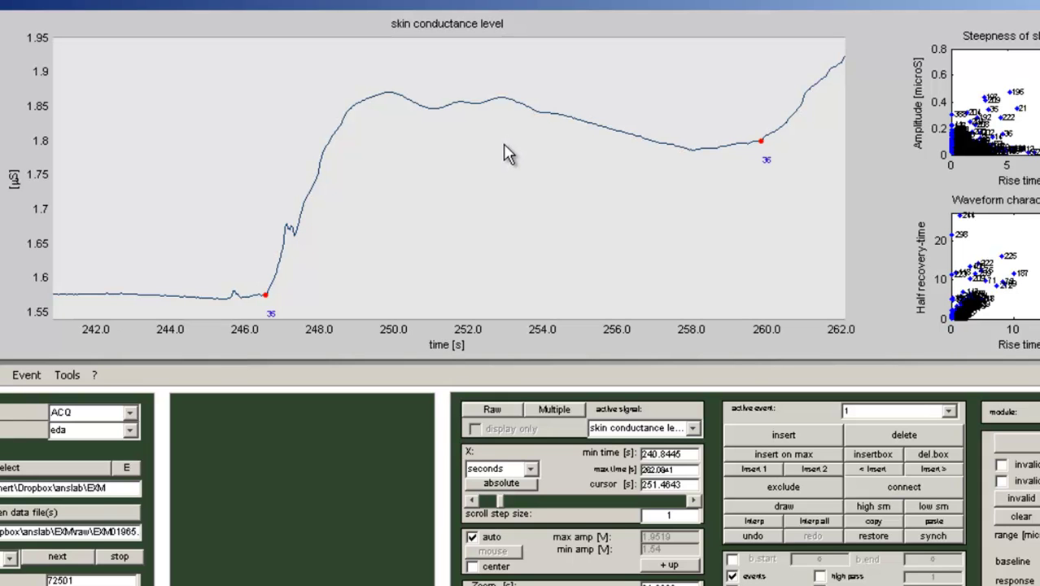
Insert a missing onset marker at about 269.2 s, where the steep rise begins in the next signal window
{"action": "key", "text": "Right"}
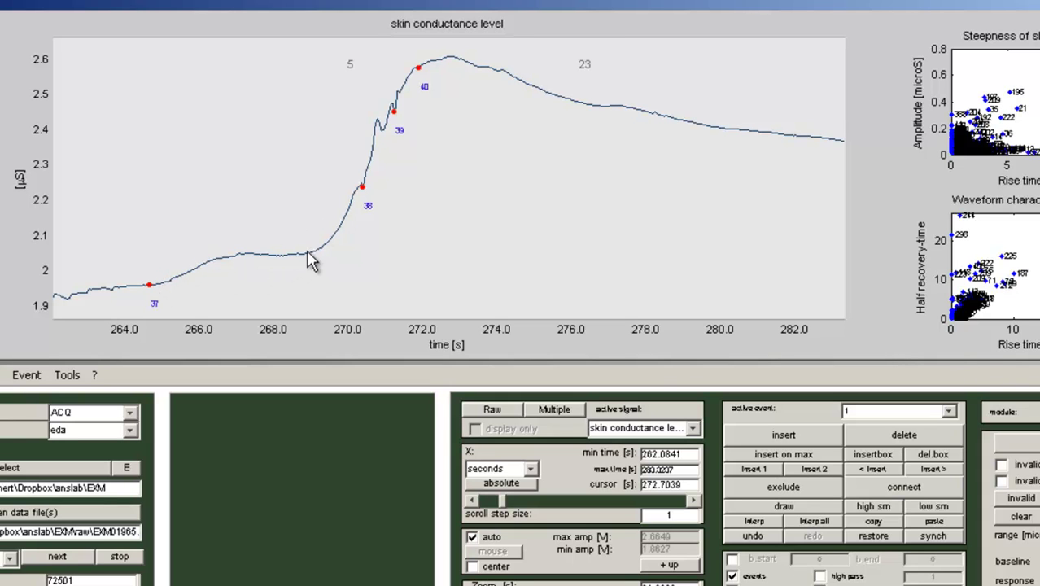
{"action": "left_click", "coordinate": [148, 281]}
{"action": "left_click", "coordinate": [781, 439]}
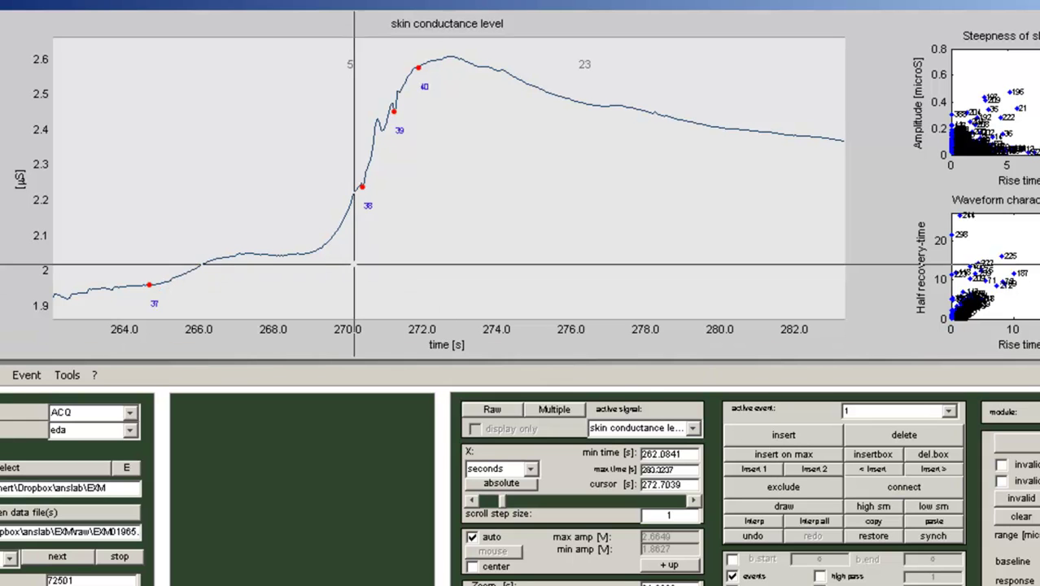
{"action": "left_click", "coordinate": [317, 252]}
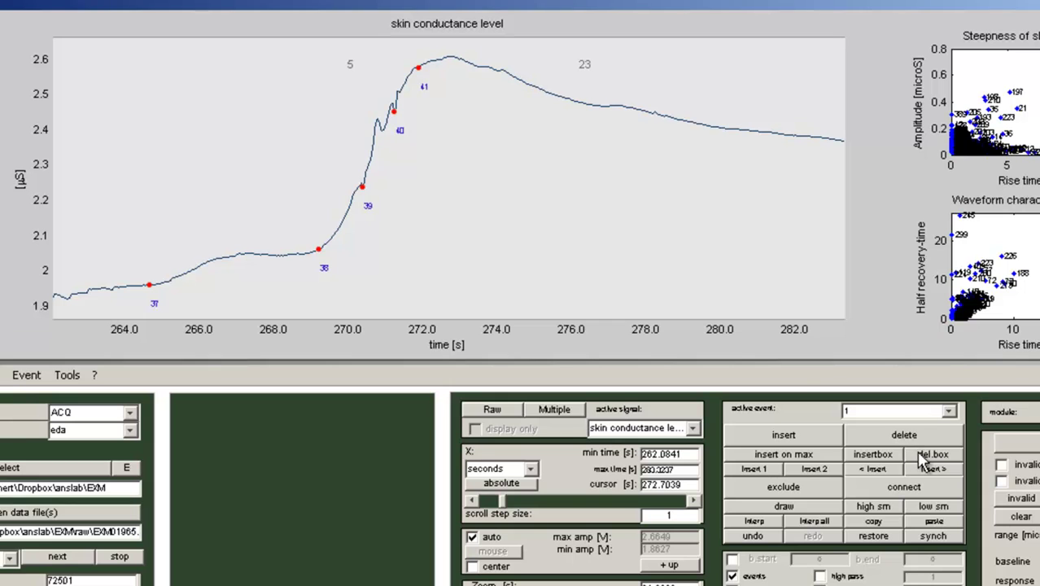
Delete the three onset markers on the steep rise between about 270.4 and 272 s and smooth that slope
{"action": "left_click_drag", "start_coordinate": [348, 186], "coordinate": [437, 62]}
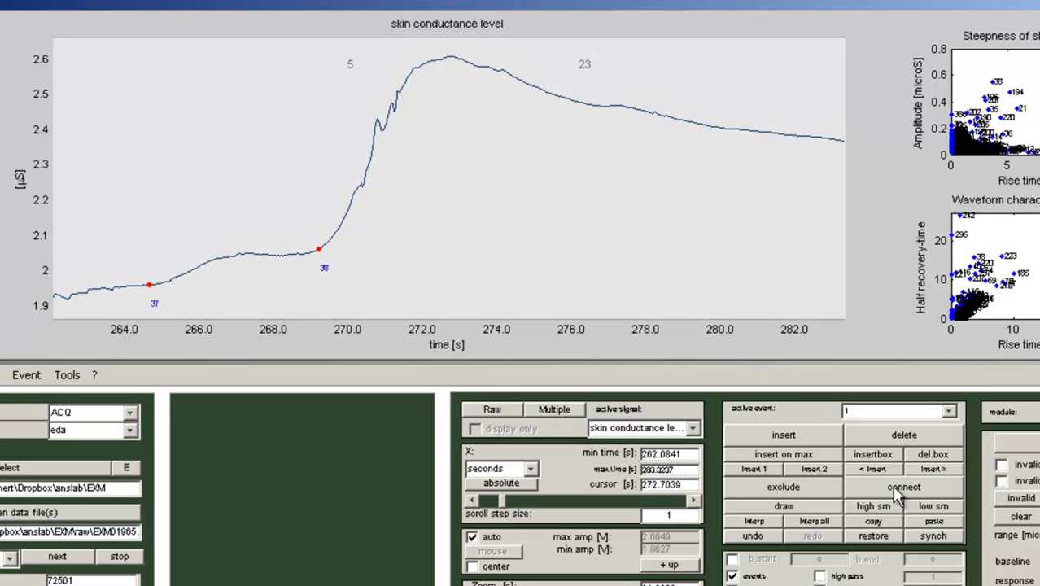
{"action": "left_click", "coordinate": [893, 506]}
{"action": "left_click_drag", "start_coordinate": [334, 163], "coordinate": [446, 63]}
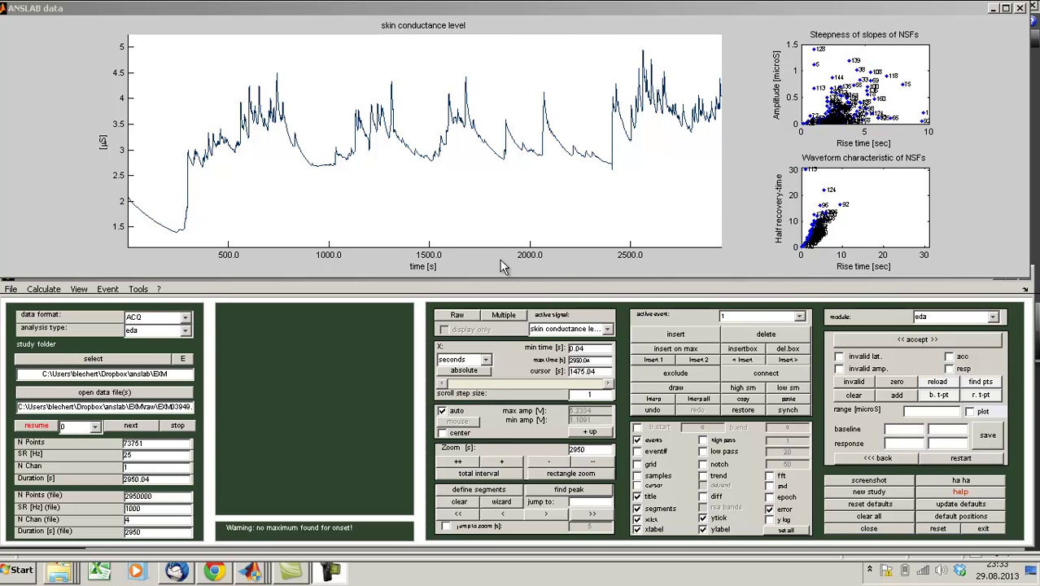
Zoom the EXM03949 signal to about 1106 to 1844 s and display its fluctuation interval, amplitude, half recovery and rise time curves
{"action": "left_click", "coordinate": [473, 262]}
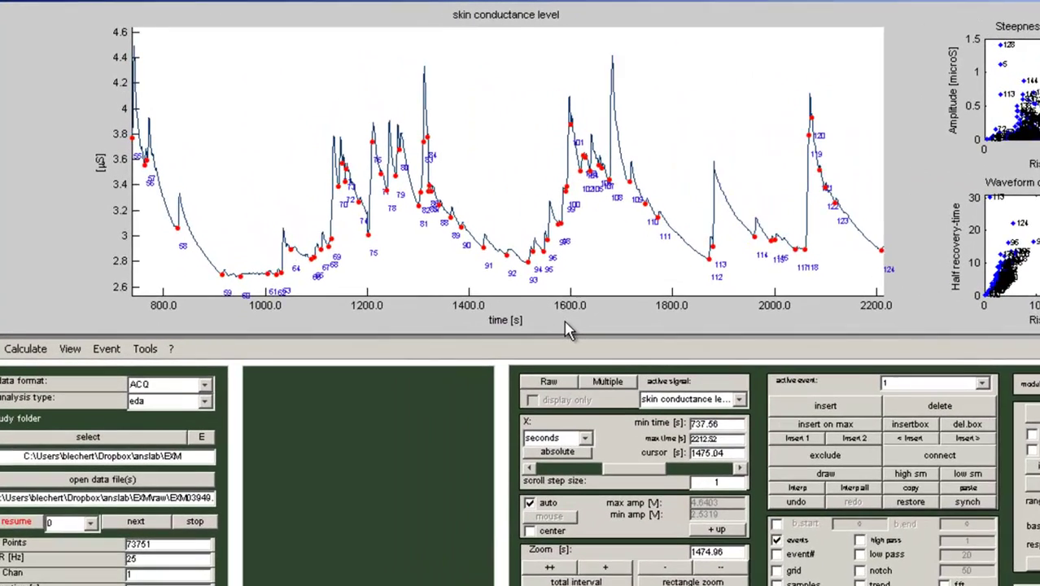
{"action": "left_click", "coordinate": [480, 276]}
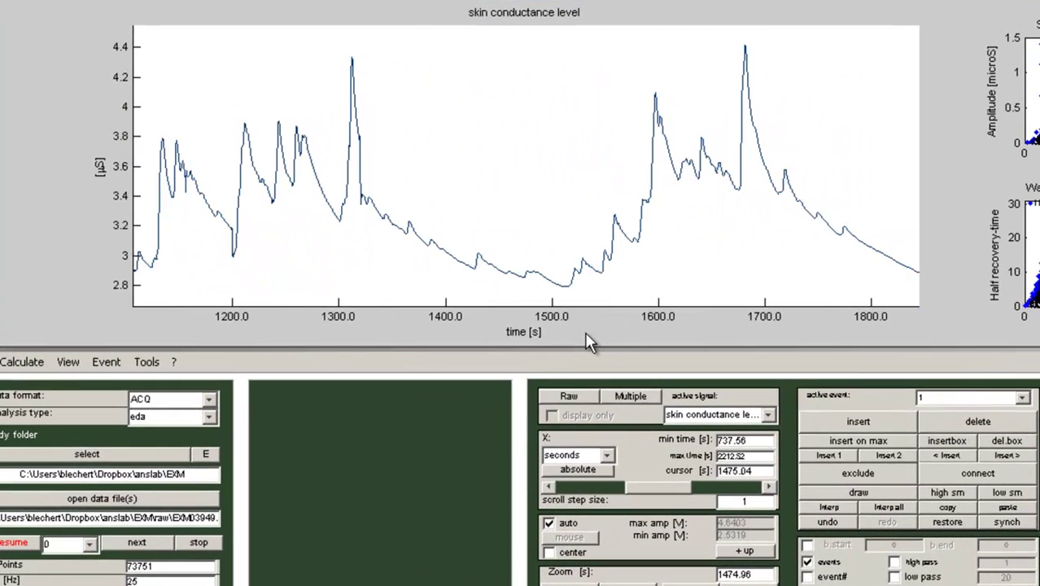
{"action": "left_click", "coordinate": [568, 399]}
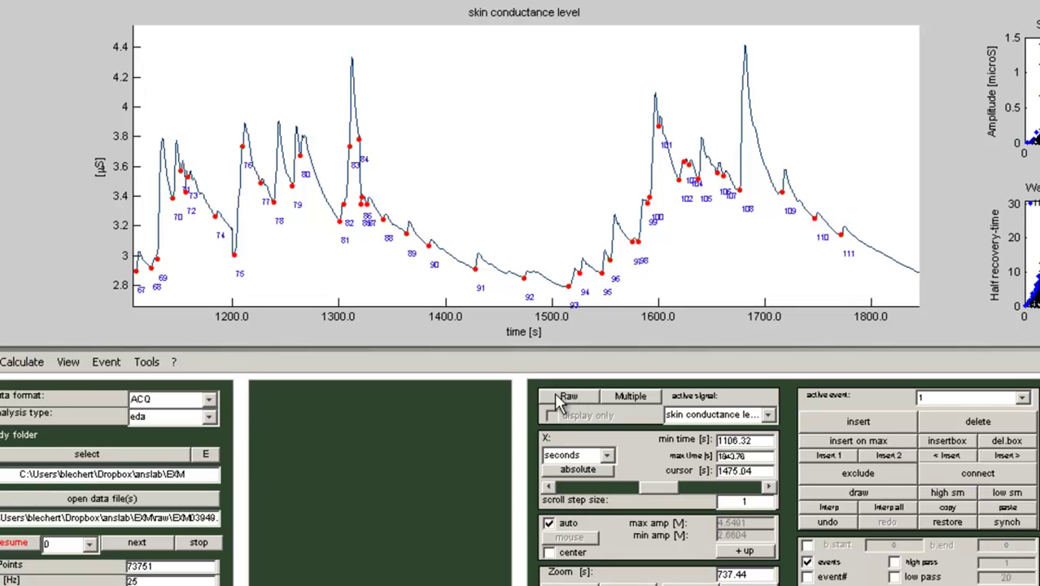
{"action": "left_click", "coordinate": [572, 399]}
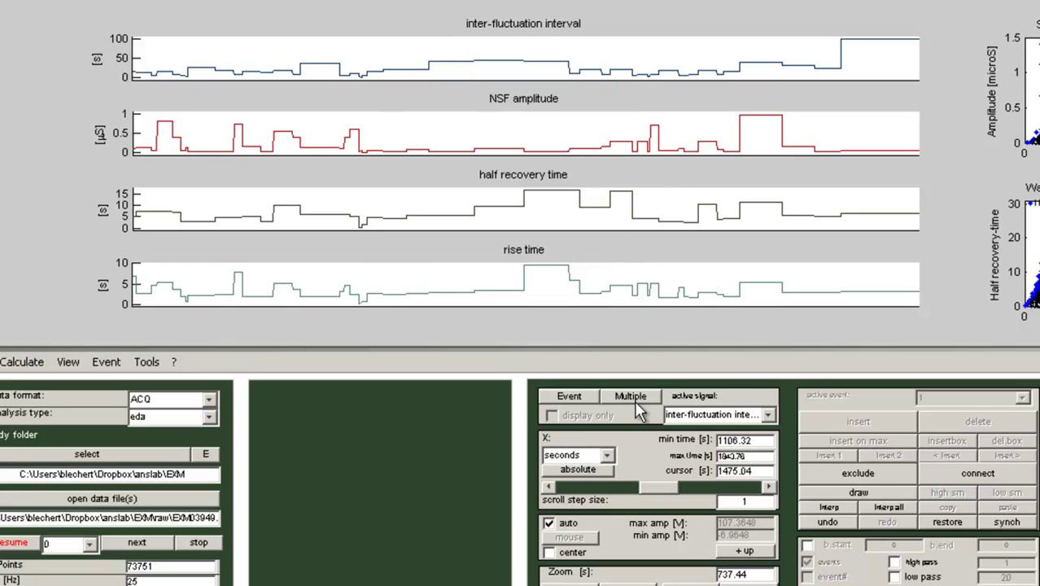
Zoom from the total interval to the NSF amplitude peak at about 2393 to 2431 s and display its onsets in the event view
{"action": "left_click", "coordinate": [572, 584]}
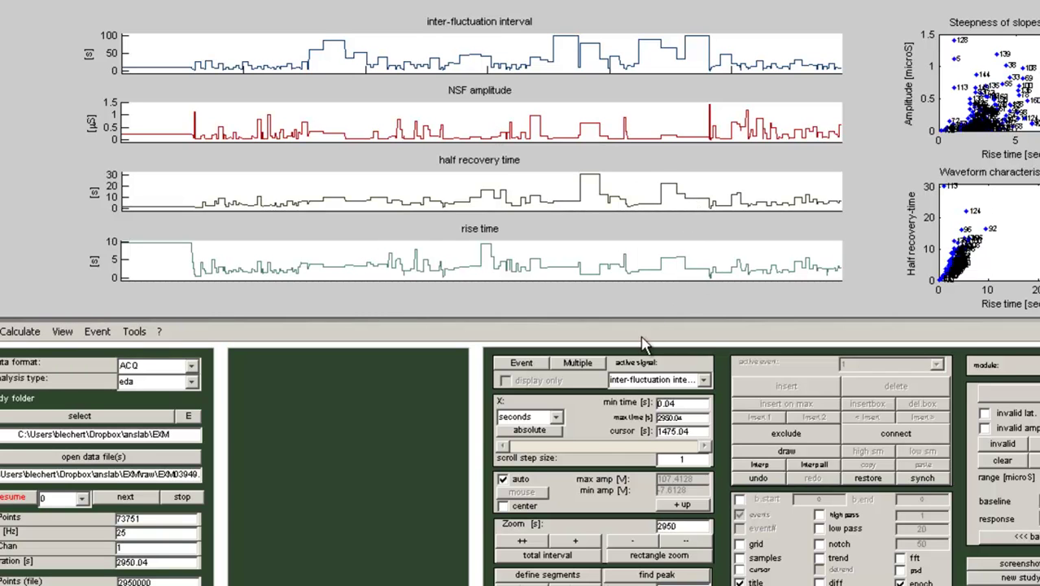
{"action": "left_click", "coordinate": [651, 557]}
{"action": "left_click_drag", "start_coordinate": [705, 119], "coordinate": [715, 138]}
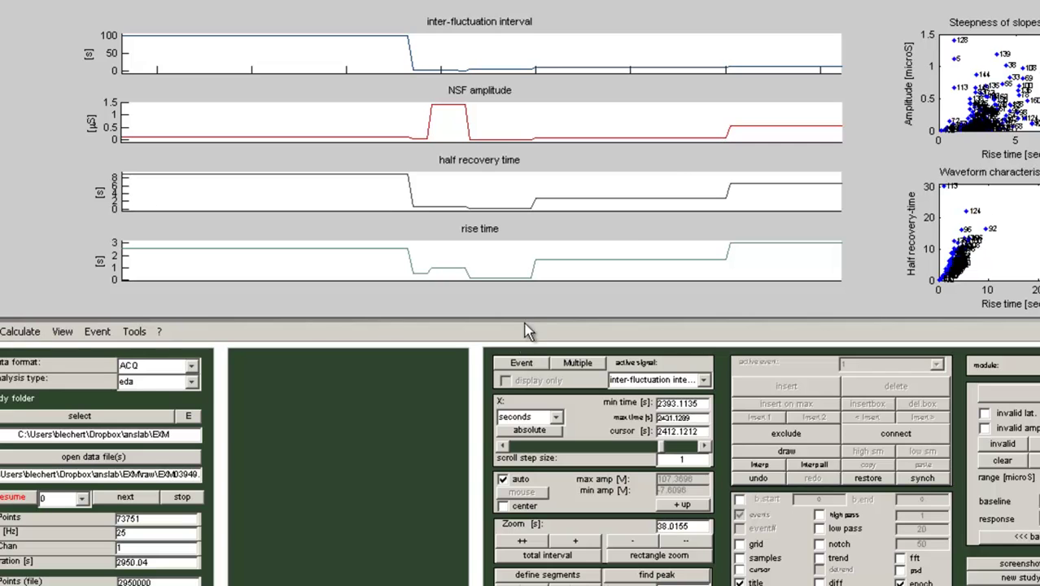
{"action": "left_click", "coordinate": [520, 362]}
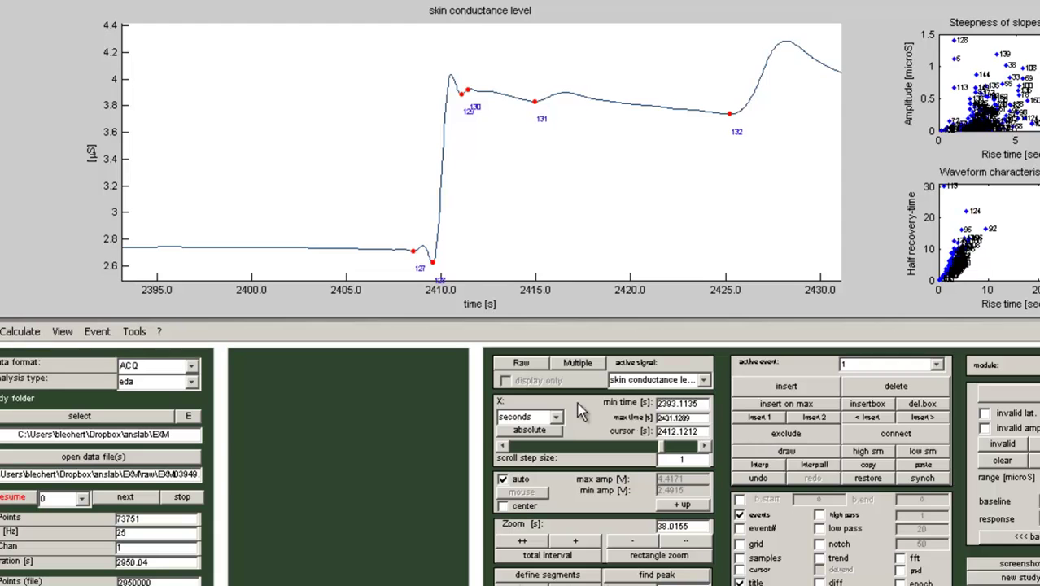
Return to the fluctuation parameter curves and display them over the total interval
{"action": "left_click", "coordinate": [525, 365]}
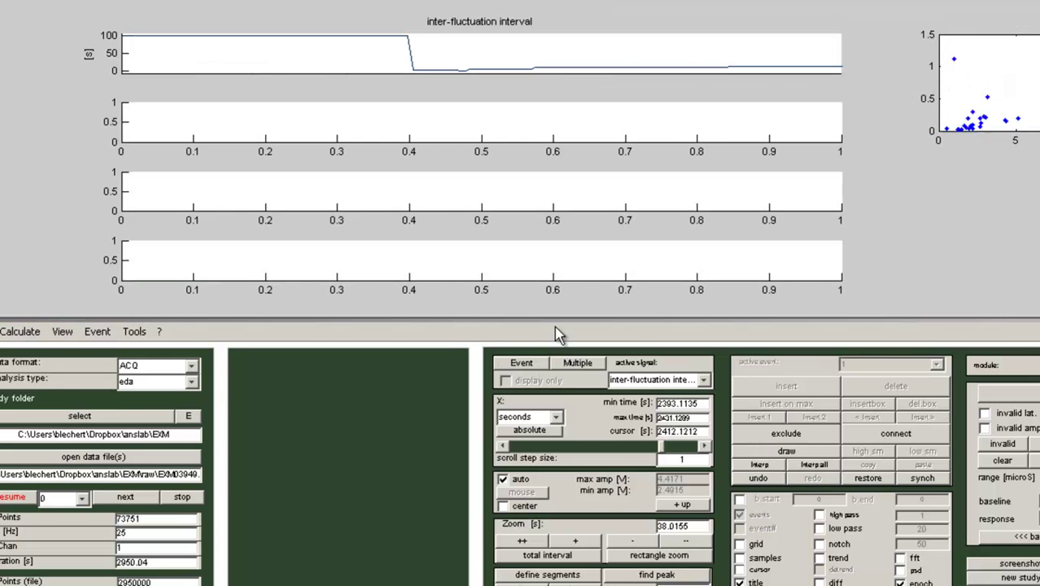
{"action": "left_click", "coordinate": [536, 559]}
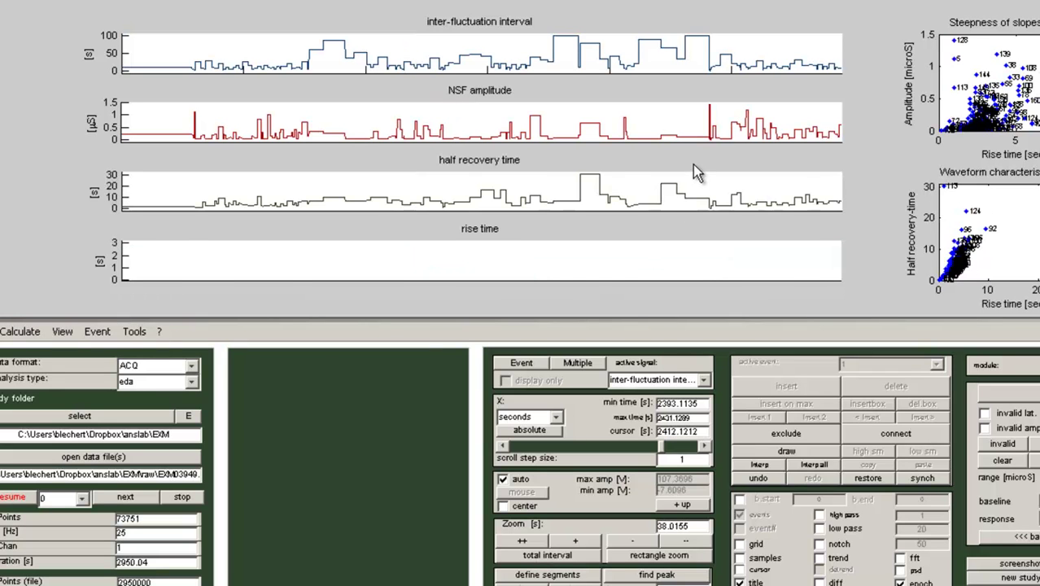